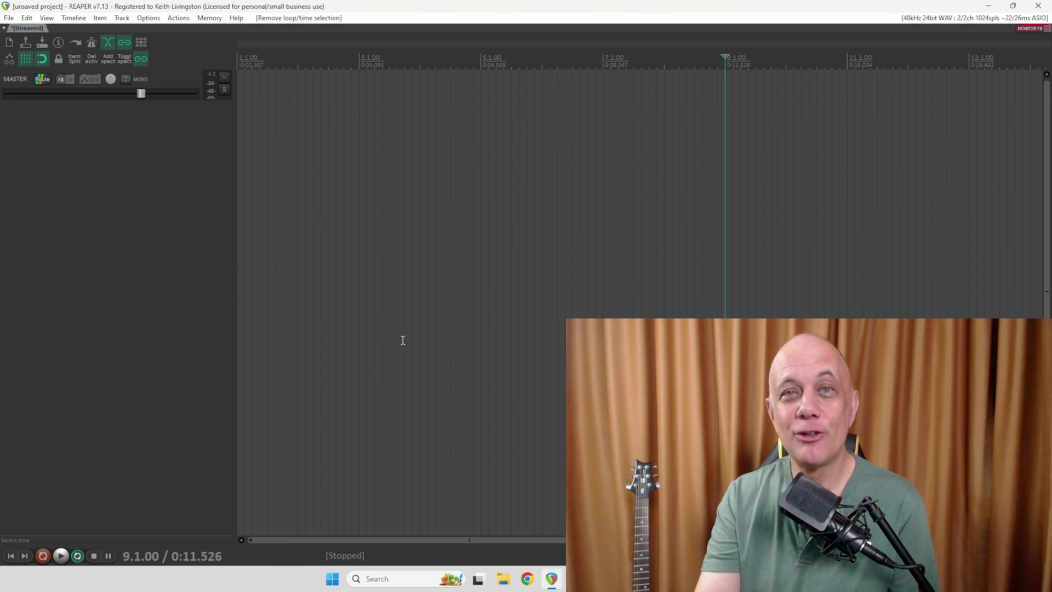
- Insert the Bass & Drum Template's 24 tracks and play from 2.1.00
{"action": "right_click", "coordinate": [147, 137]}
{"action": "mouse_move", "coordinate": [187, 159]}
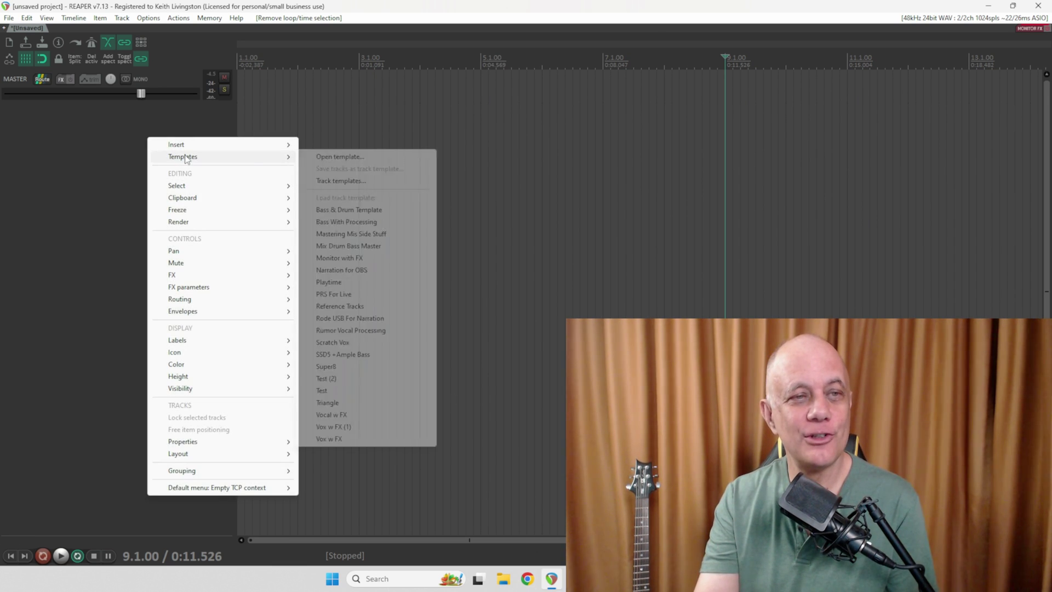
{"action": "left_click", "coordinate": [354, 209]}
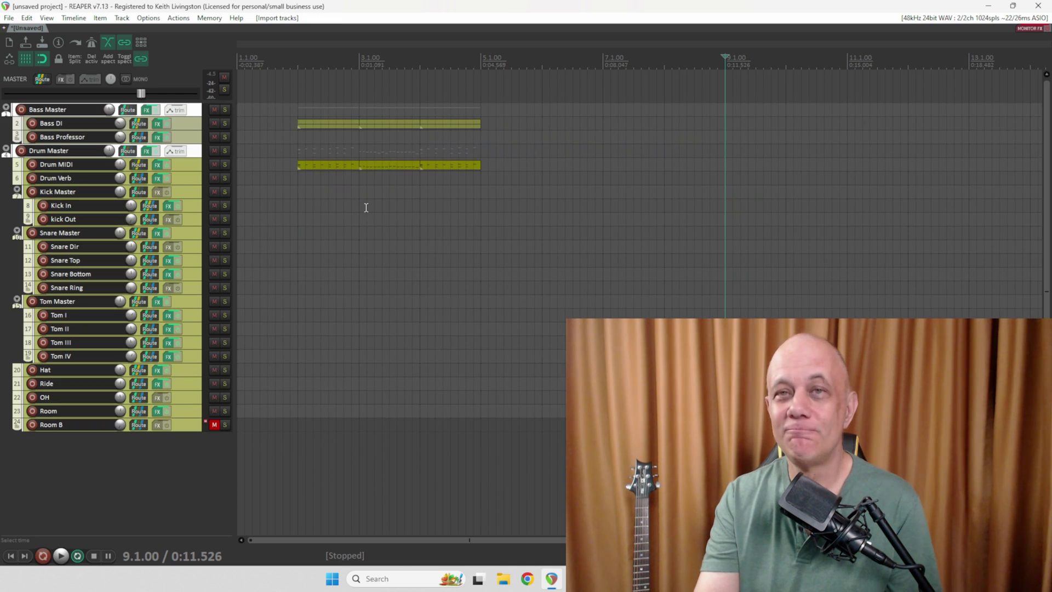
{"action": "left_click", "coordinate": [297, 192]}
{"action": "key", "text": "space"}
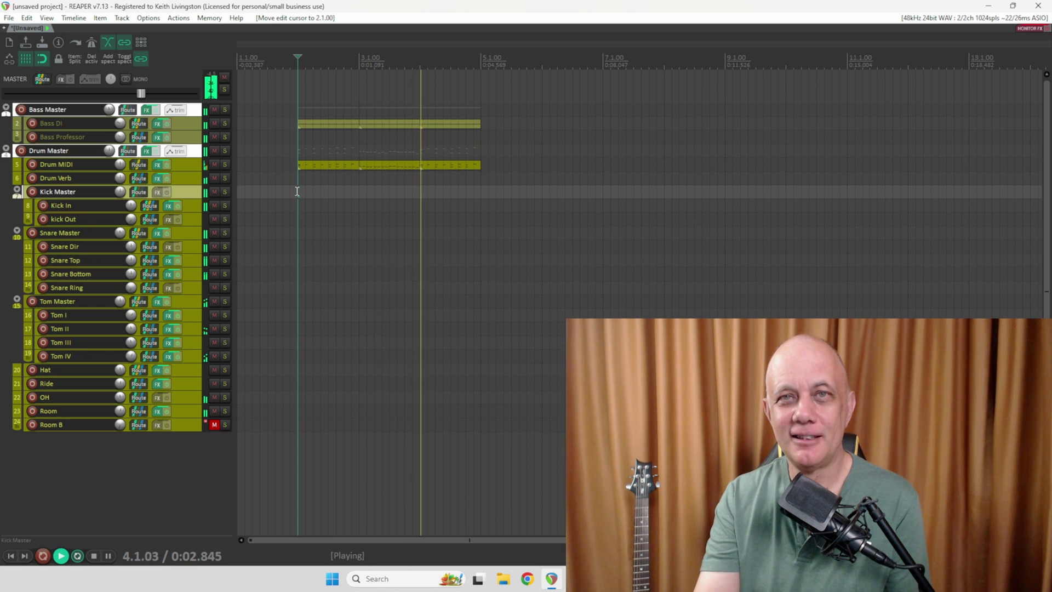
- Stop the template playback
{"action": "key", "text": "space"}
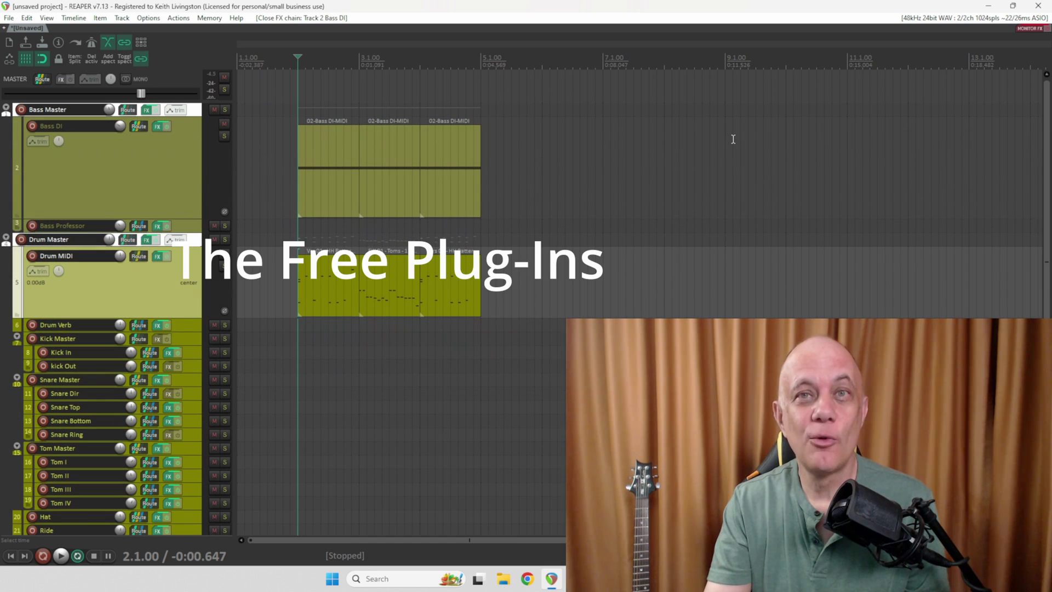
- Inspect the Bass DI effects chain, then the SSD5 drum kit presets on Drum MIDI
{"action": "left_click", "coordinate": [157, 126]}
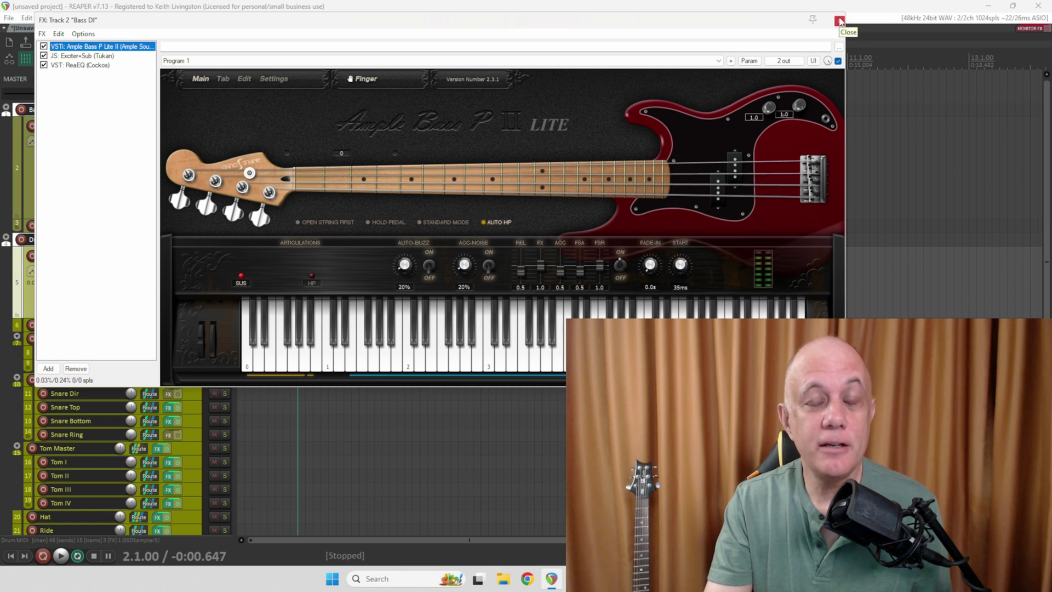
{"action": "left_click", "coordinate": [840, 21]}
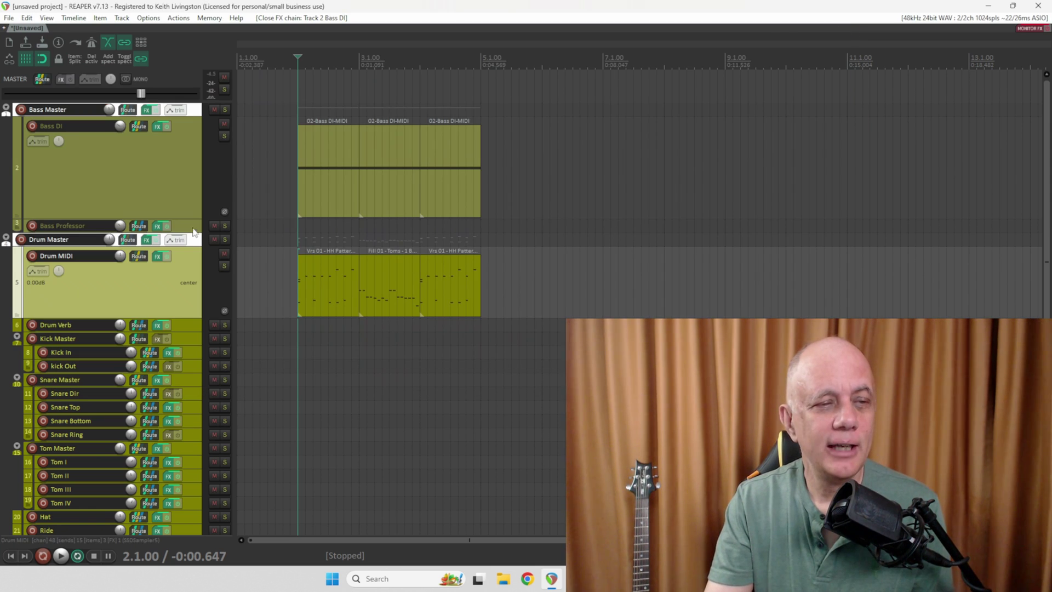
{"action": "left_click", "coordinate": [157, 256]}
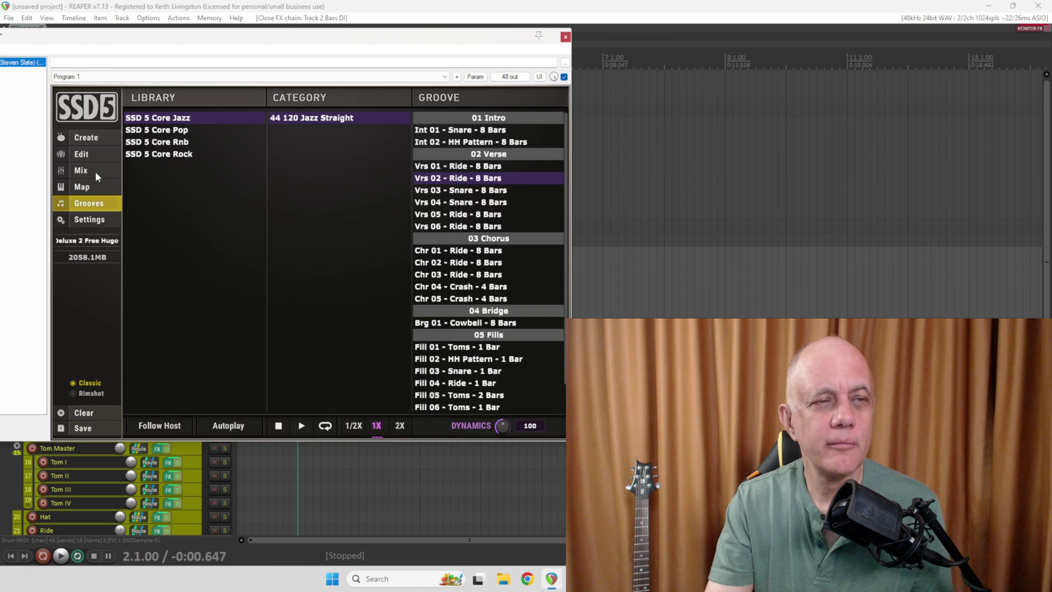
{"action": "left_click", "coordinate": [214, 133]}
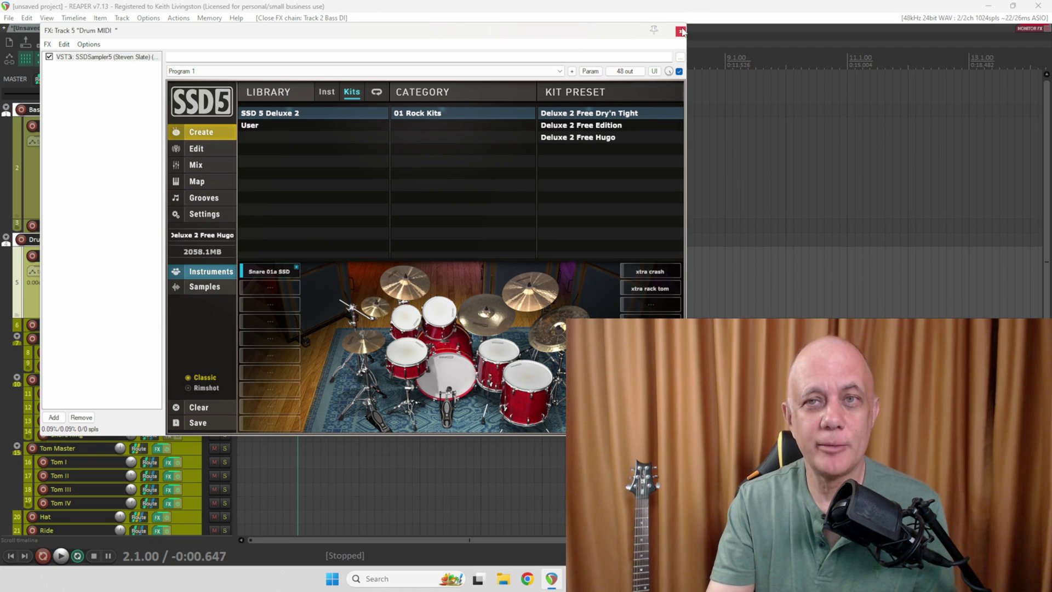
{"action": "key", "text": "Escape"}
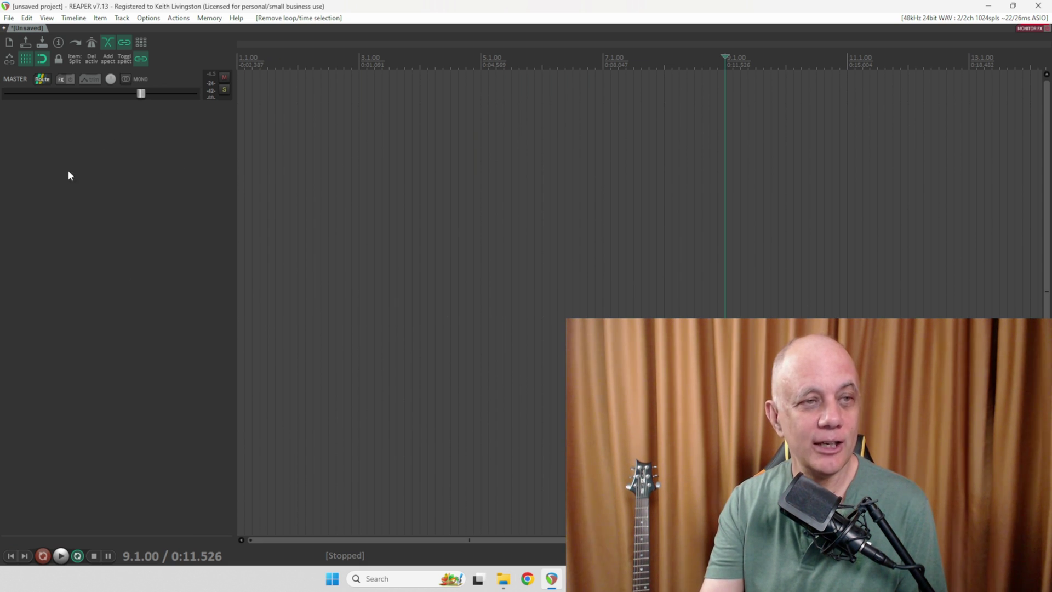
- Reload the Bass & Drum Template's 24 tracks and play from 2.1.00
{"action": "right_click", "coordinate": [120, 138]}
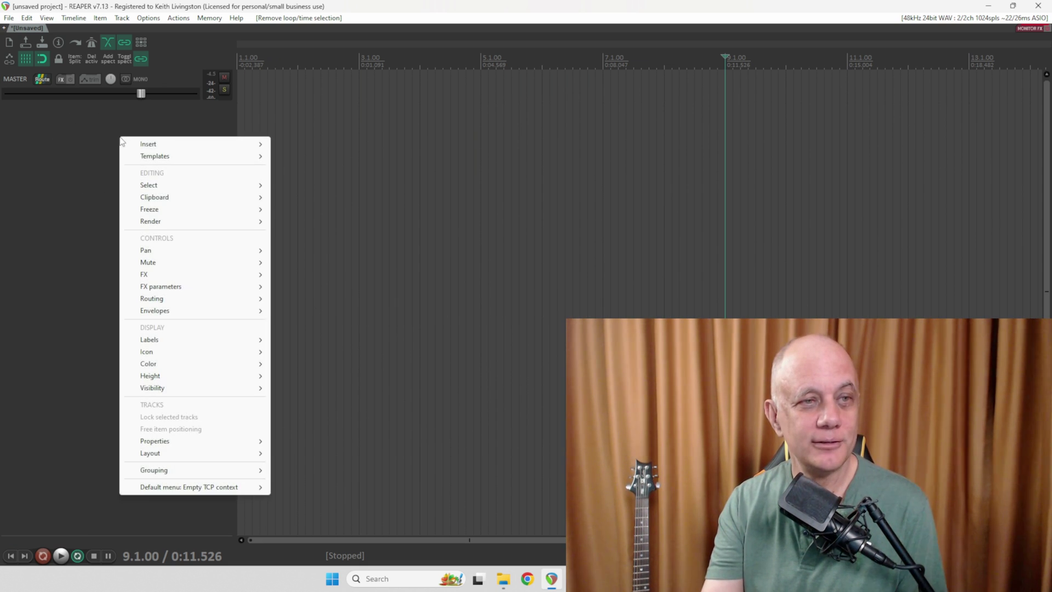
{"action": "mouse_move", "coordinate": [157, 159]}
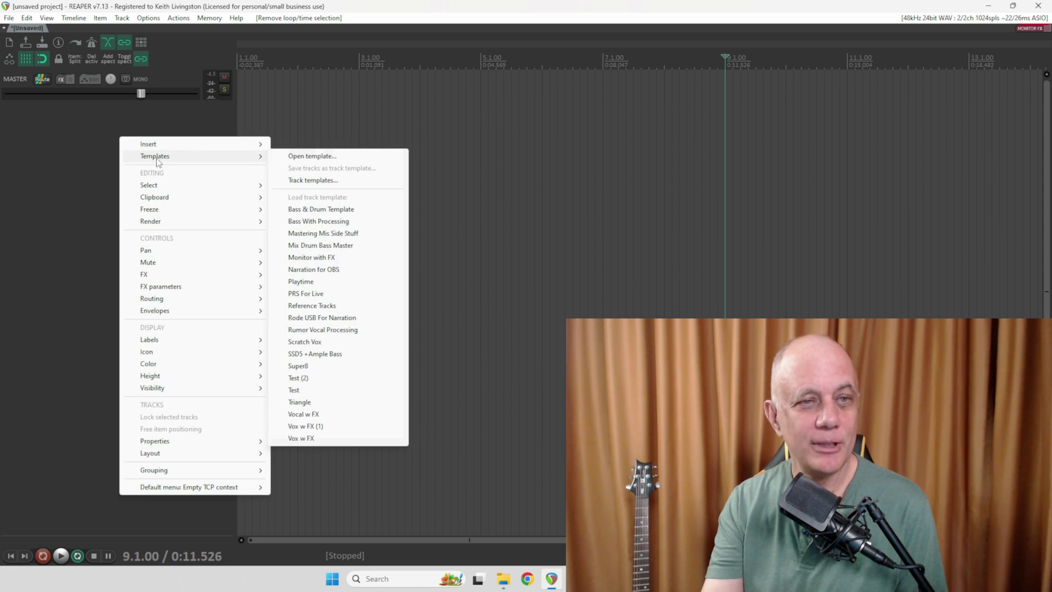
{"action": "left_click", "coordinate": [339, 210]}
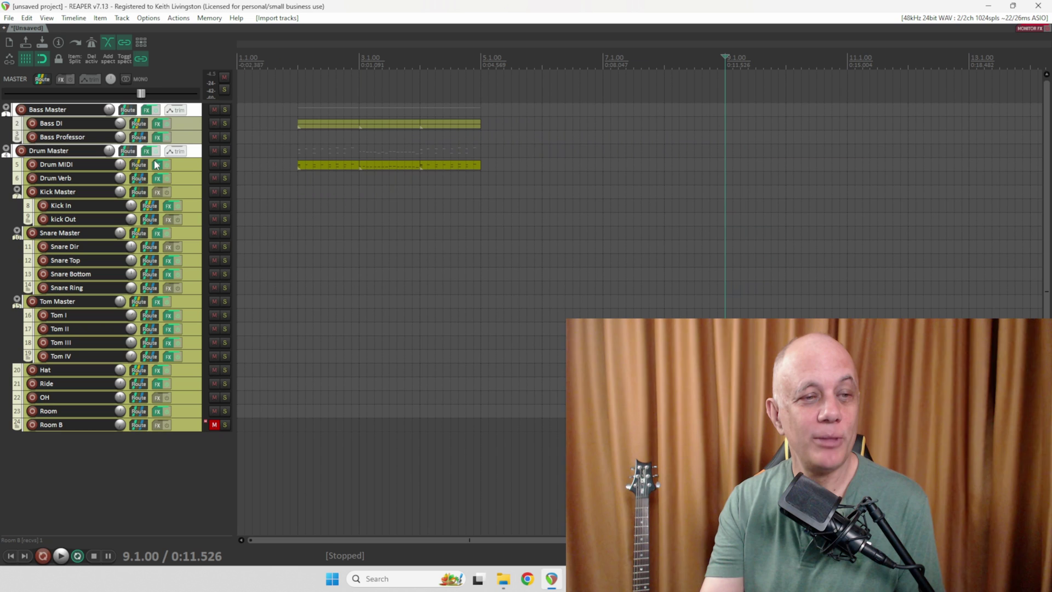
{"action": "left_click", "coordinate": [298, 105]}
{"action": "key", "text": "space"}
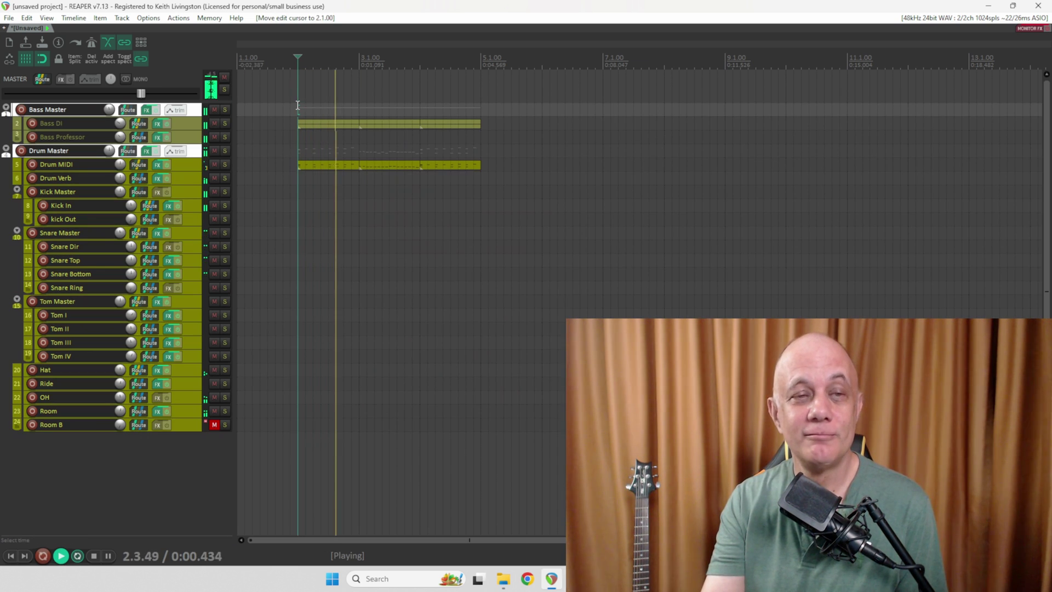
- Stop playback and make the Bass DI and Drum MIDI tracks taller to show their MIDI items
{"action": "key", "text": "space"}
{"action": "left_click", "coordinate": [186, 125]}
{"action": "left_click_drag", "start_coordinate": [186, 130], "coordinate": [219, 218]}
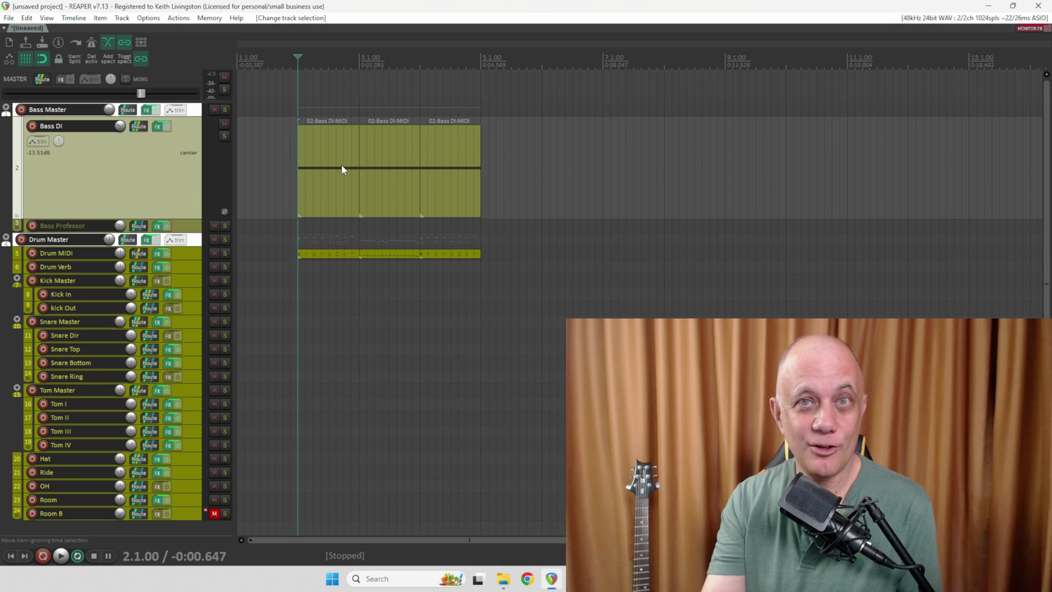
{"action": "left_click_drag", "start_coordinate": [181, 258], "coordinate": [190, 316]}
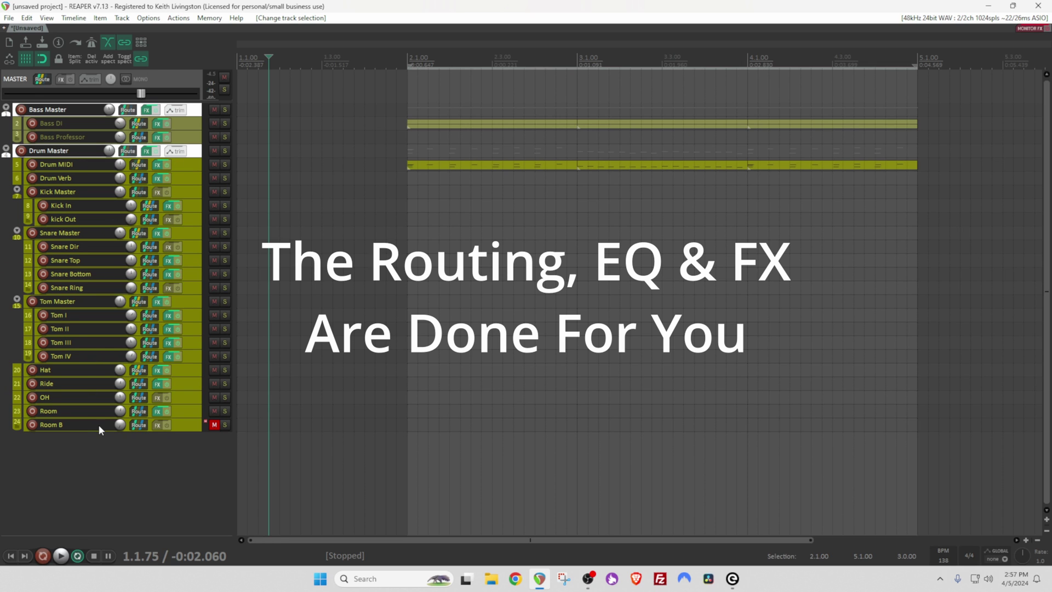
{"action": "left_click", "coordinate": [147, 110]}
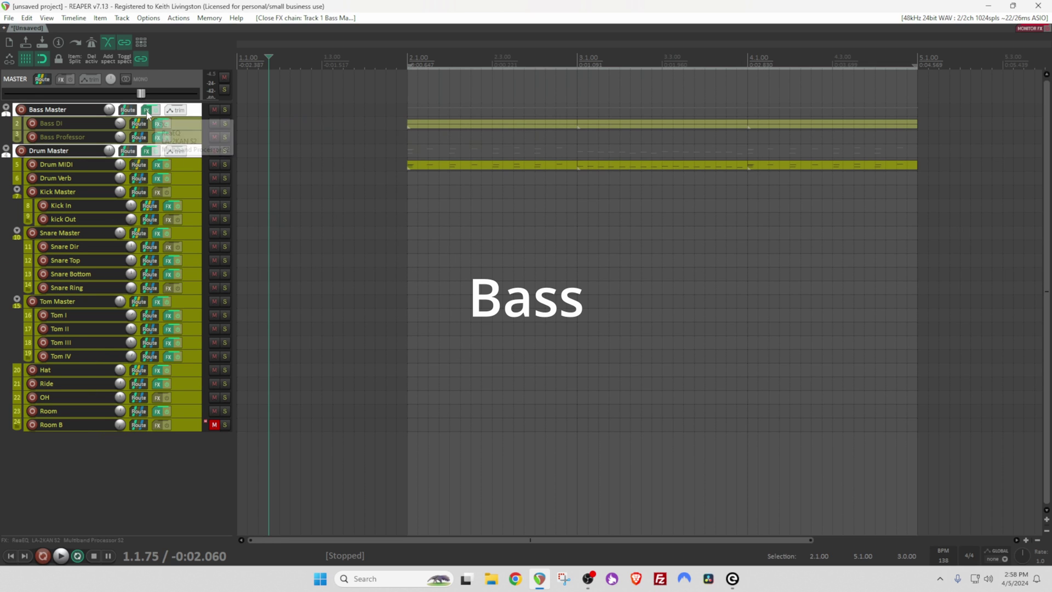
{"action": "left_click", "coordinate": [147, 111]}
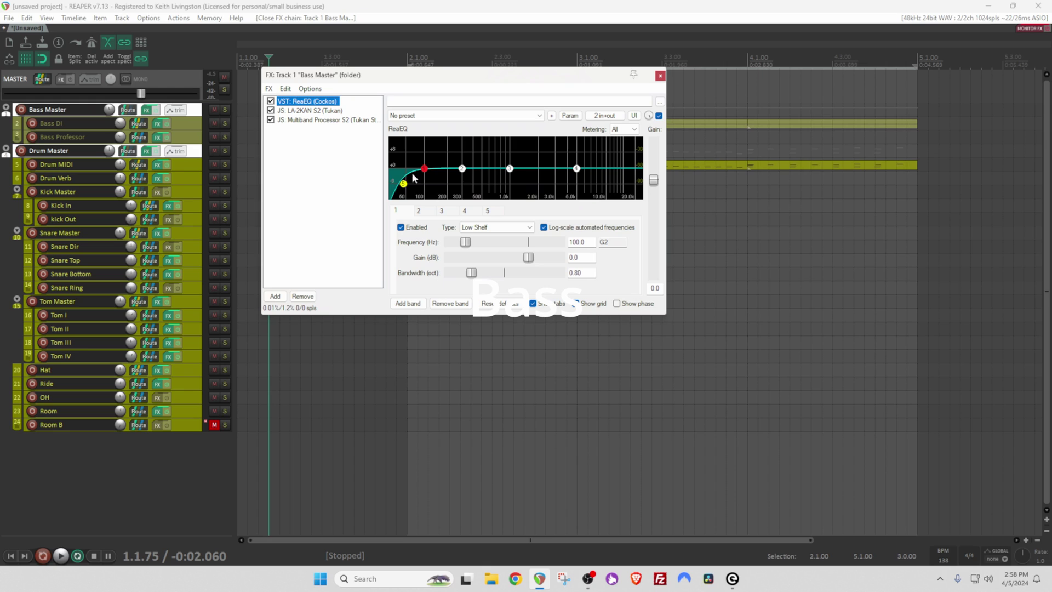
{"action": "left_click", "coordinate": [315, 111]}
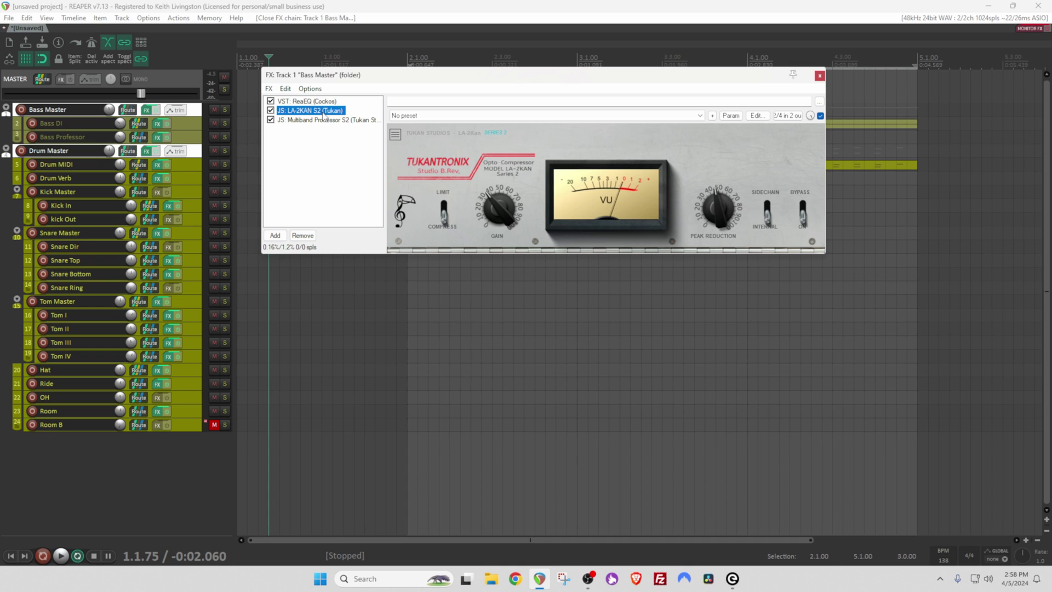
{"action": "left_click", "coordinate": [322, 120]}
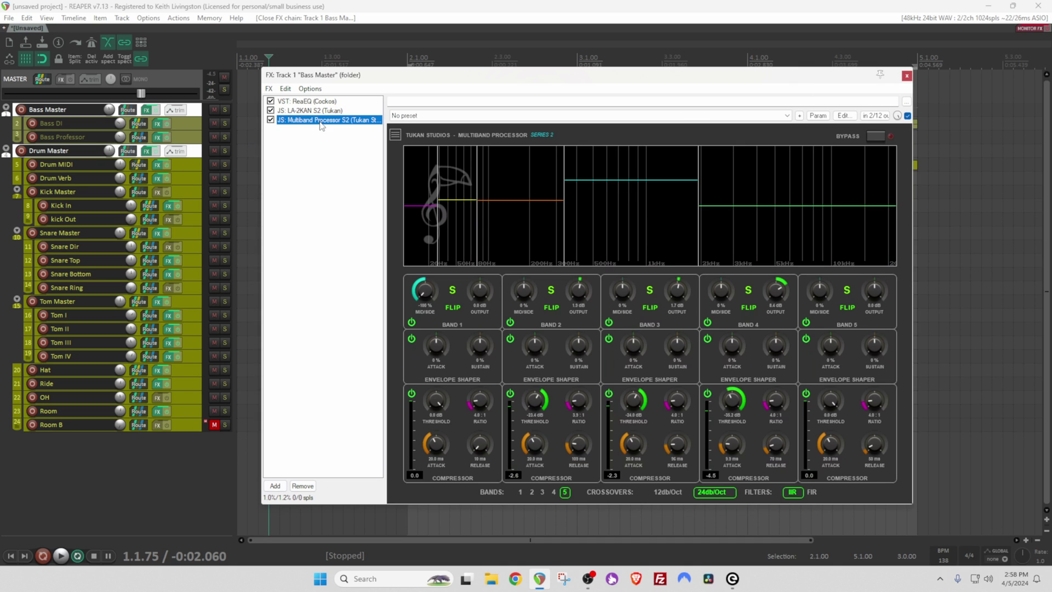
- Review the Bass DI chain's Ample Bass, Exciter+Sub and ReaEQ plugins
{"action": "mouse_move", "coordinate": [511, 231]}
{"action": "left_click", "coordinate": [907, 76]}
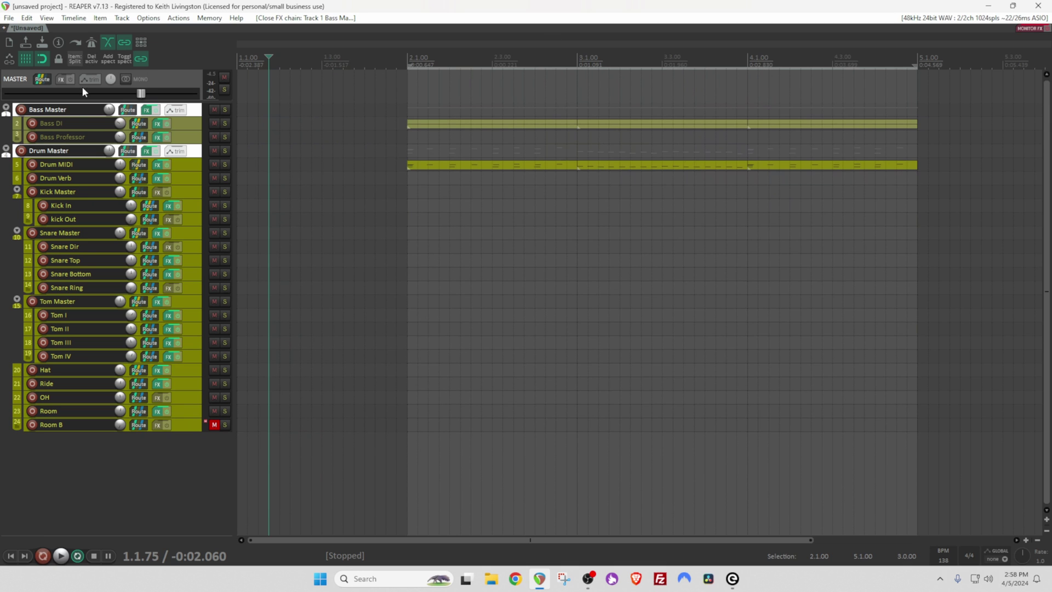
{"action": "left_click", "coordinate": [156, 124]}
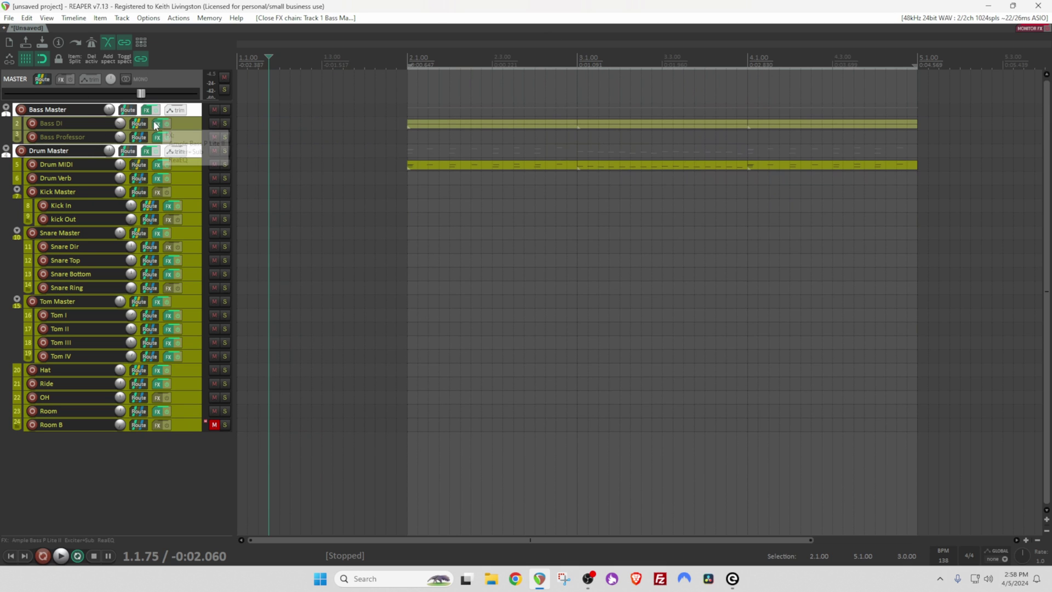
{"action": "left_click", "coordinate": [97, 47]}
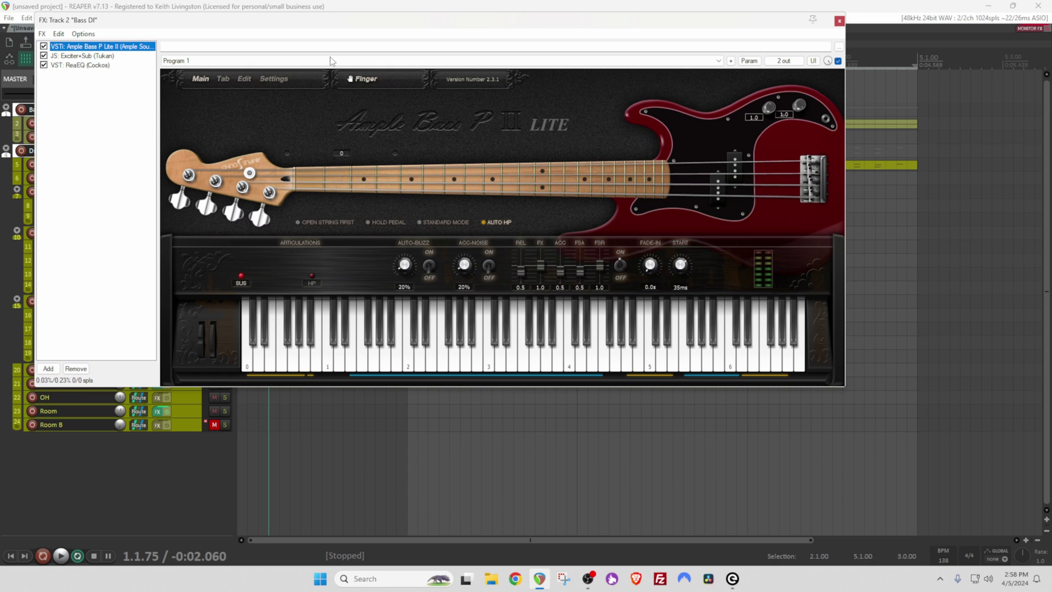
{"action": "left_click", "coordinate": [100, 56]}
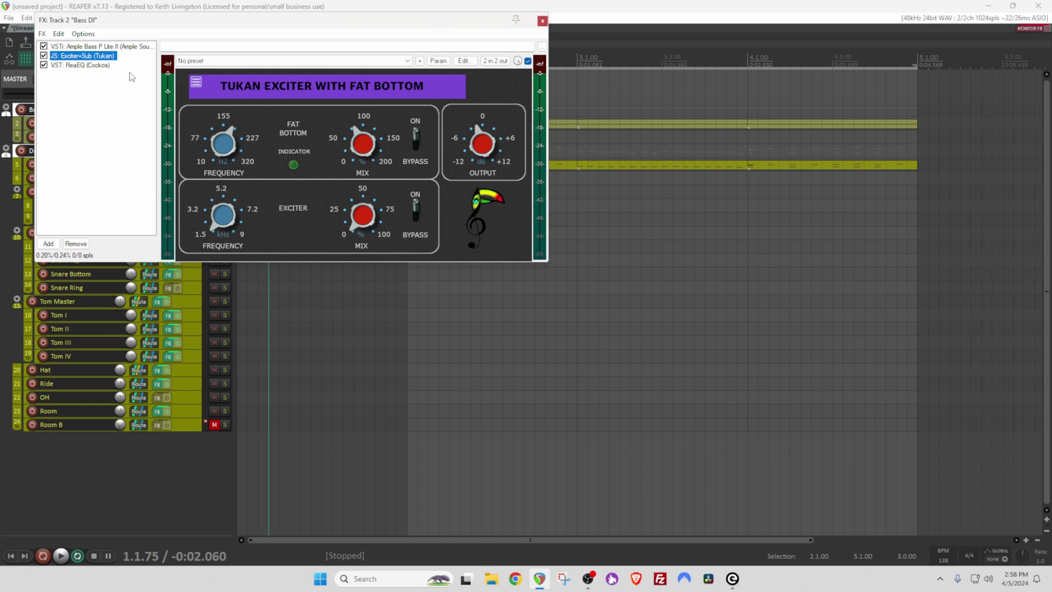
{"action": "left_click", "coordinate": [95, 66]}
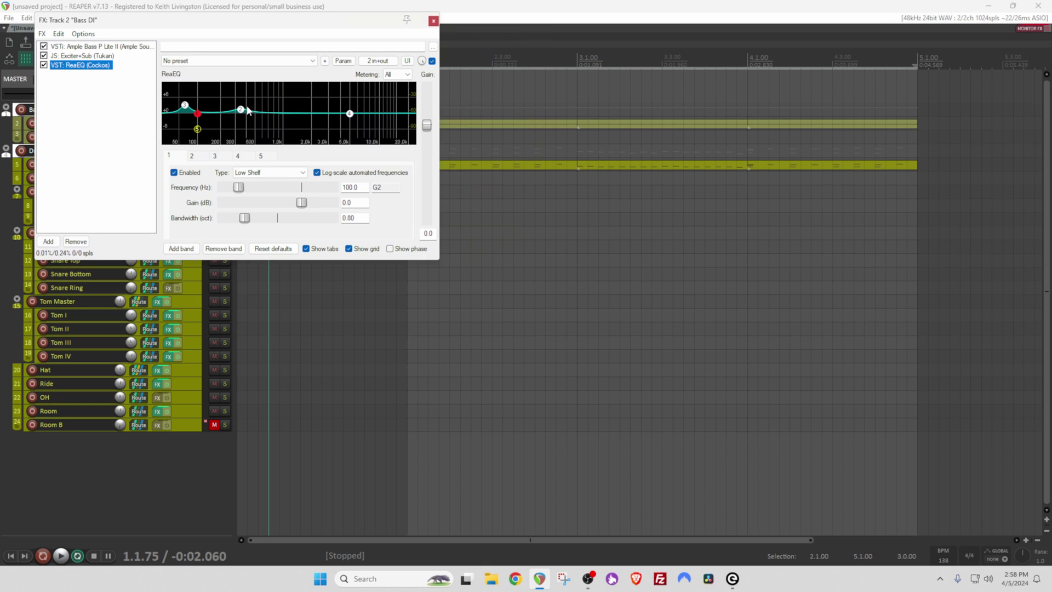
{"action": "left_click", "coordinate": [433, 21]}
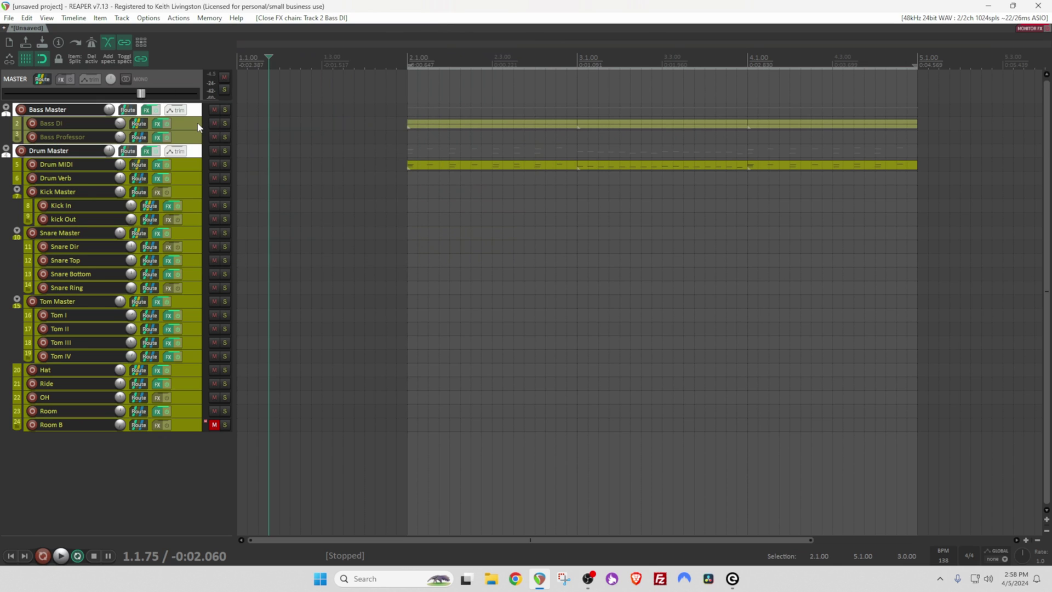
- Audition Bass DI soloed with the Bass Professor track muted
{"action": "left_click", "coordinate": [225, 123]}
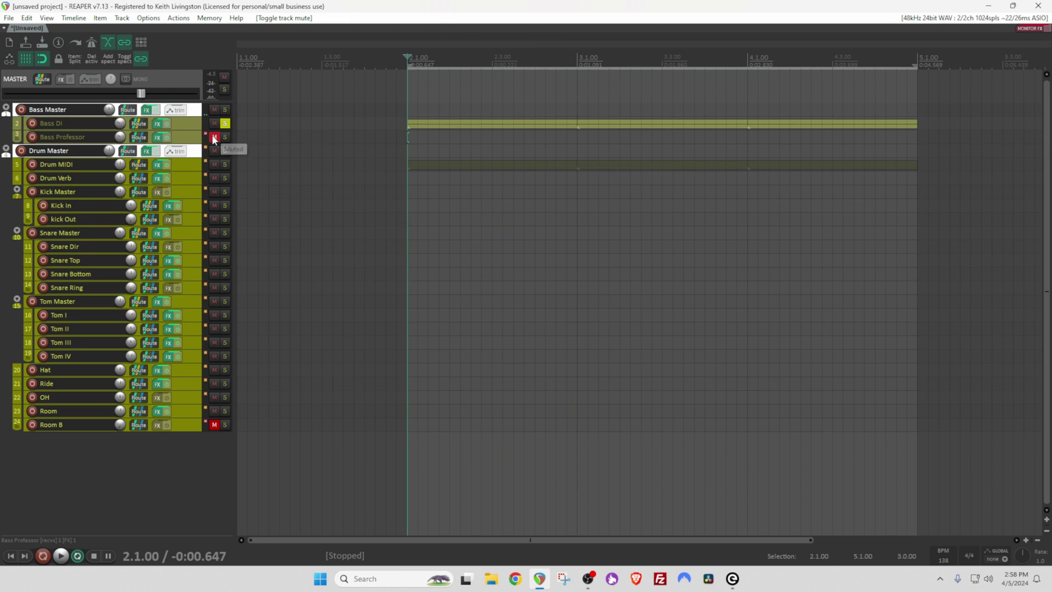
{"action": "left_click", "coordinate": [214, 137]}
{"action": "key", "text": "space"}
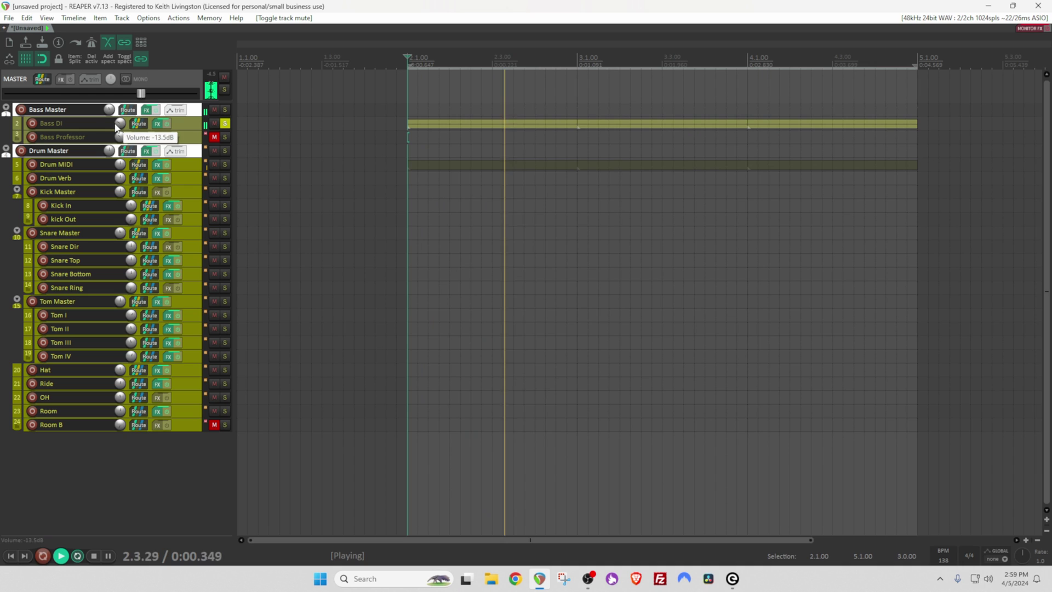
{"action": "mouse_move", "coordinate": [119, 126]}
{"action": "key", "text": "space"}
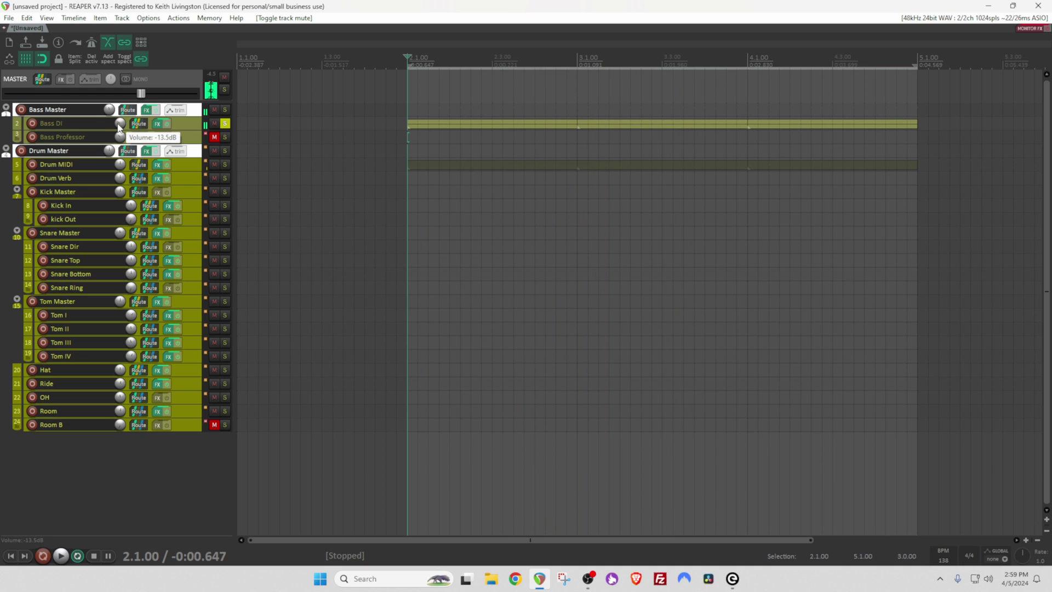
- Unsolo Bass DI, then unmute and solo the Bass Professor track
{"action": "left_click", "coordinate": [224, 123]}
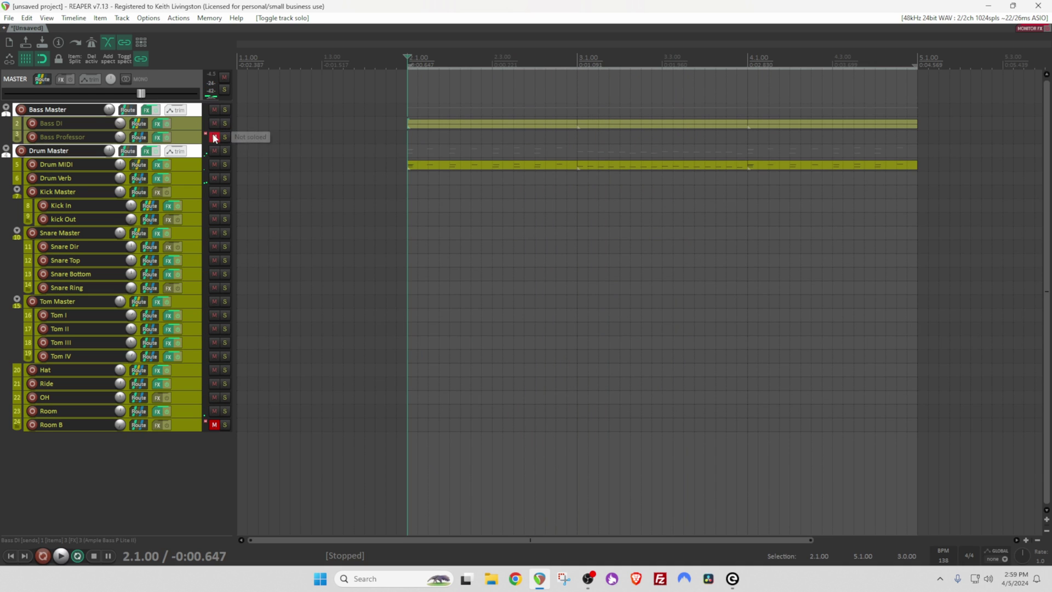
{"action": "left_click", "coordinate": [214, 137]}
{"action": "left_click", "coordinate": [225, 137]}
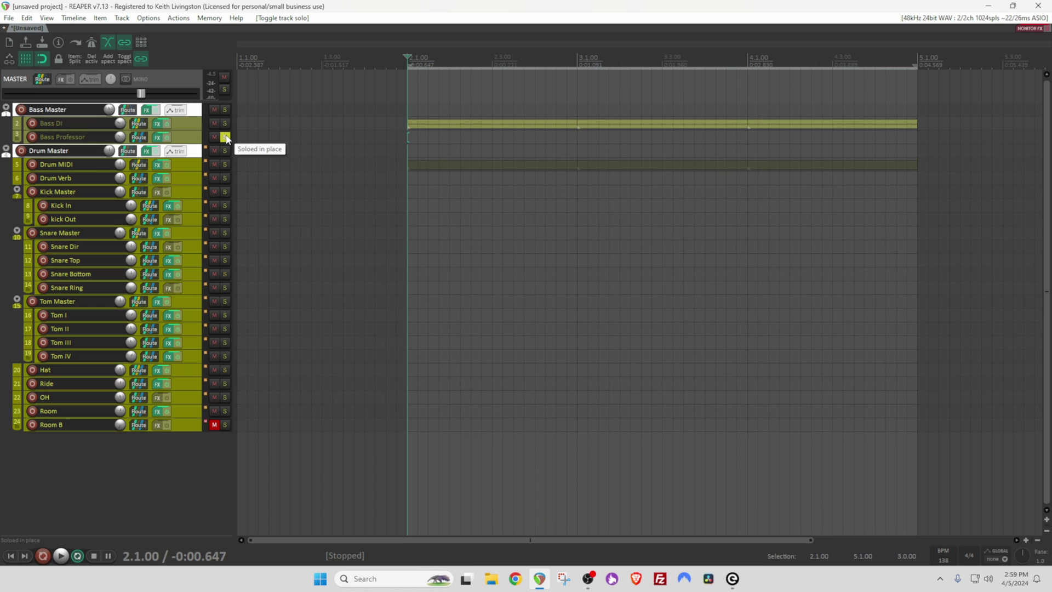
- Audition the Bass Professor Mark II effect, then unsolo the Bass Professor track
{"action": "left_click", "coordinate": [156, 137]}
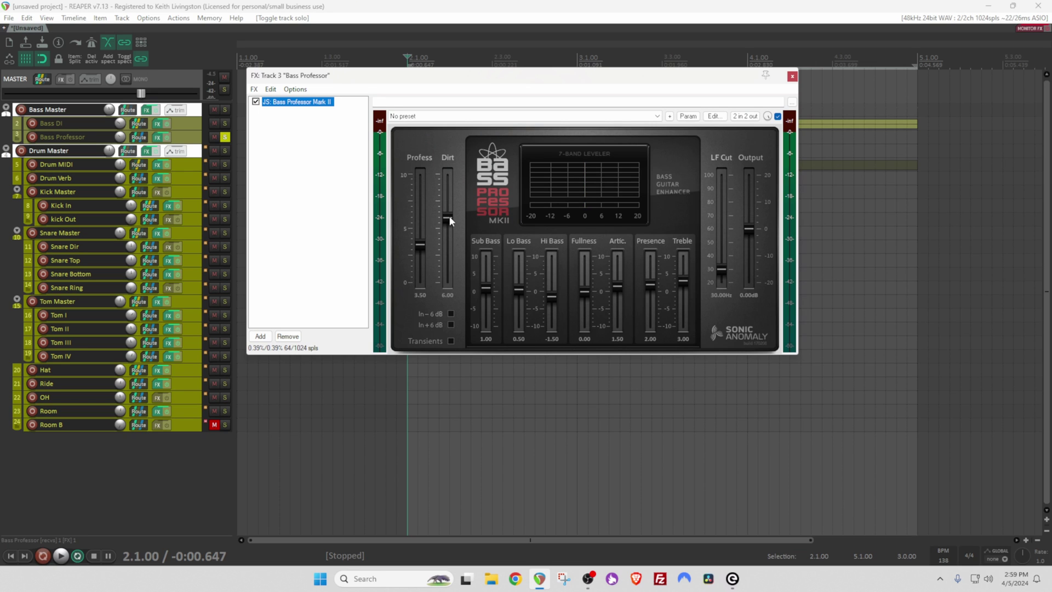
{"action": "key", "text": "space"}
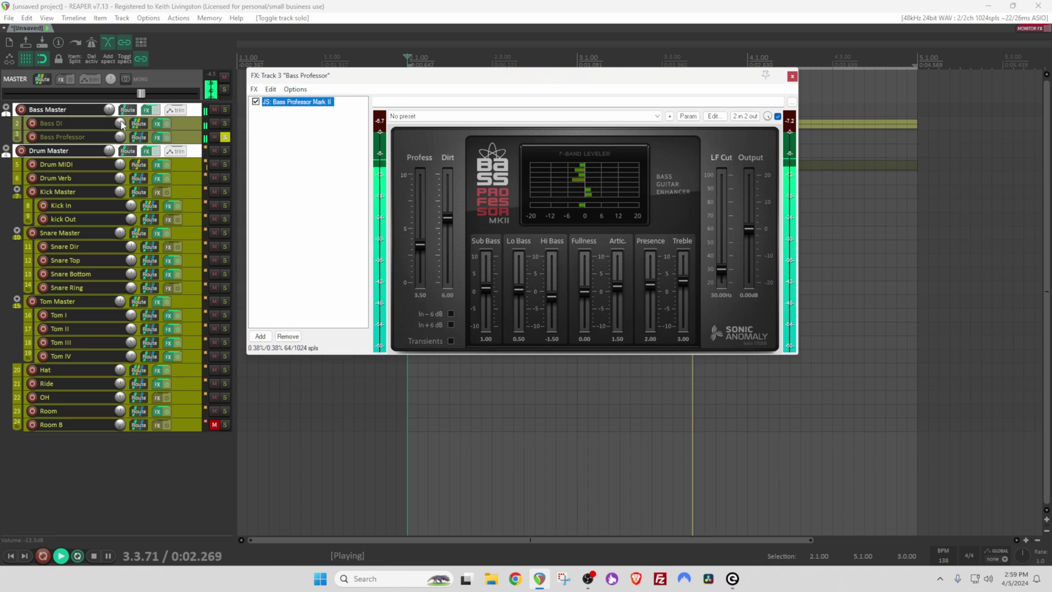
{"action": "key", "text": "space"}
{"action": "left_click", "coordinate": [225, 137]}
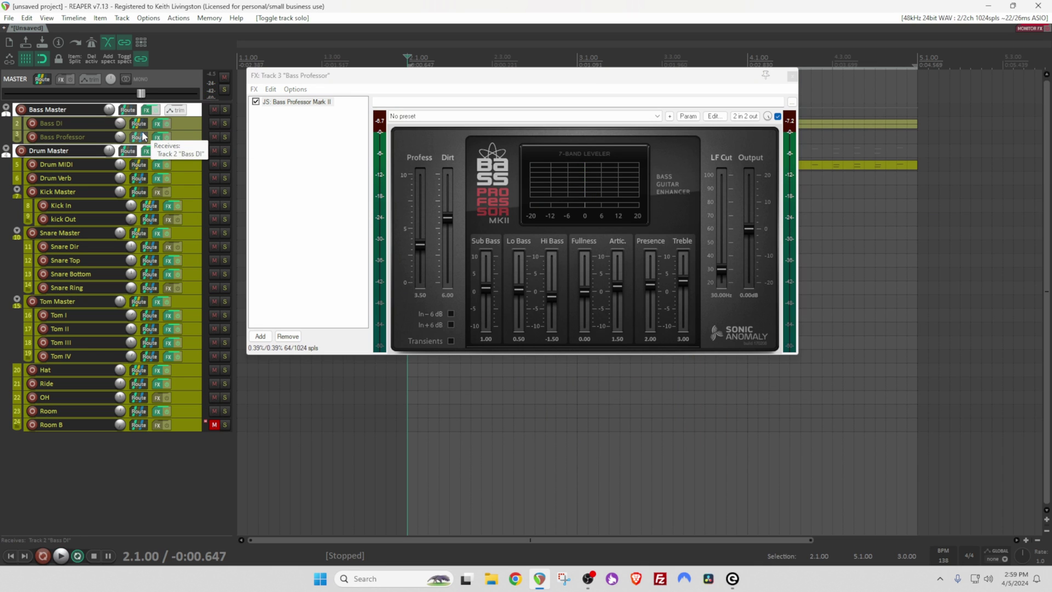
- Show the LA-2KAN S2 compressor in the Bass Master effects chain
{"action": "mouse_move", "coordinate": [121, 141]}
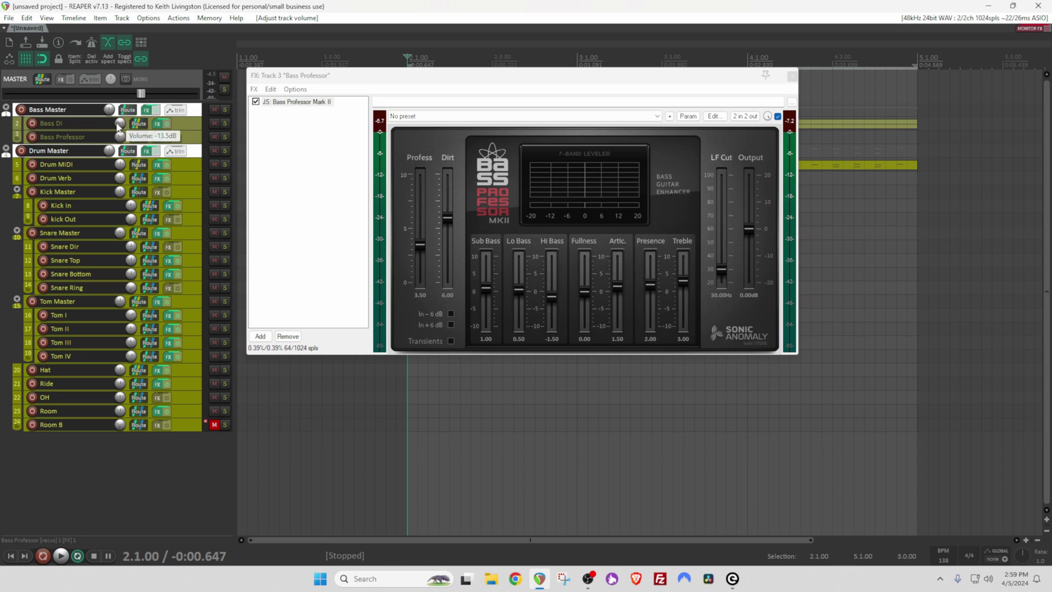
{"action": "left_click", "coordinate": [148, 113]}
{"action": "left_click", "coordinate": [284, 110]}
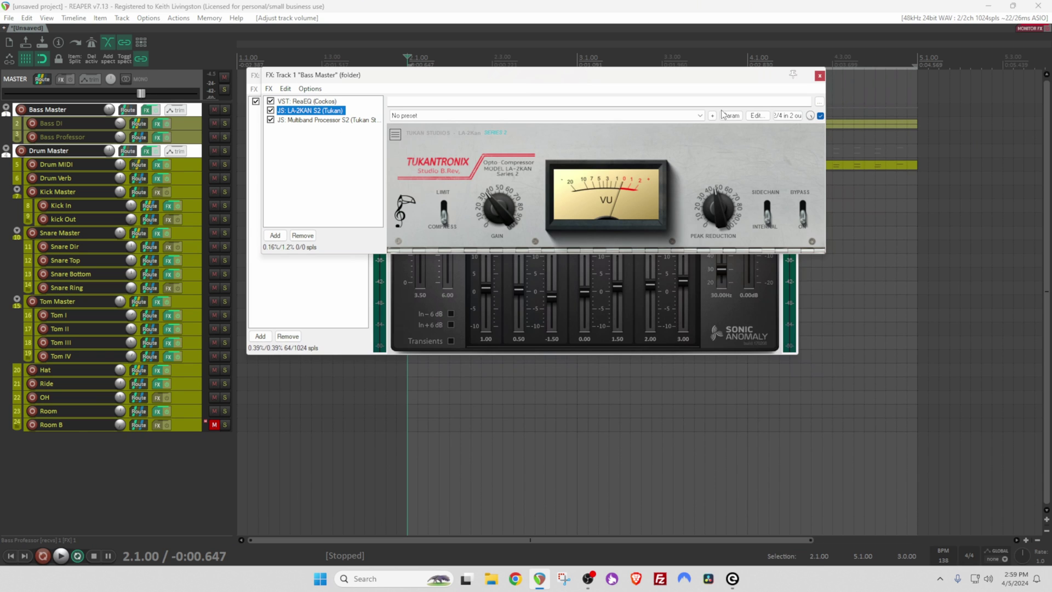
- Close the Bass Master and Bass Professor effects windows and select the first Bass DI item
{"action": "left_click", "coordinate": [820, 77]}
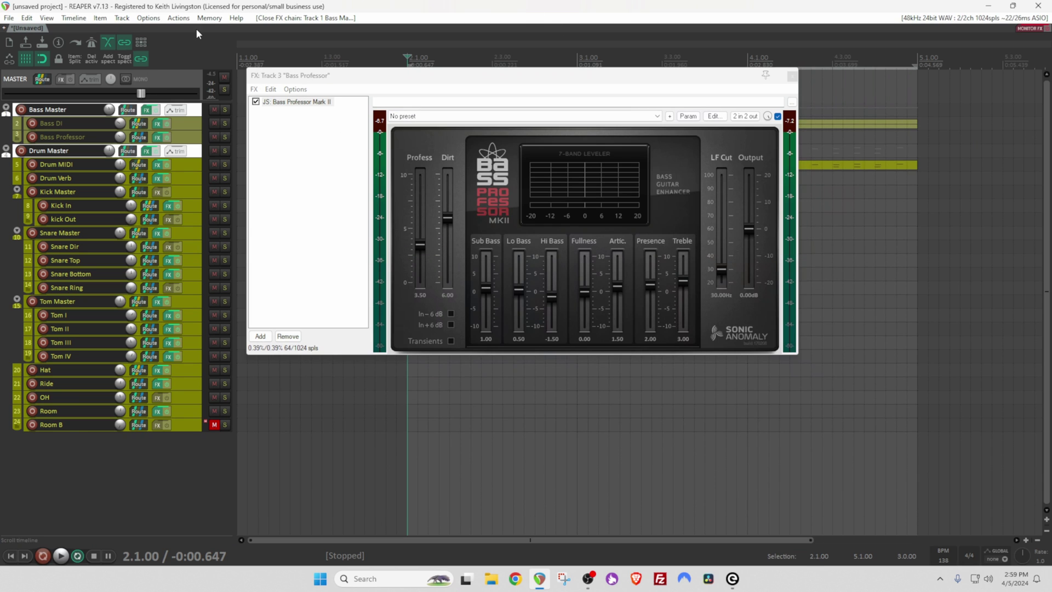
{"action": "left_click", "coordinate": [791, 77]}
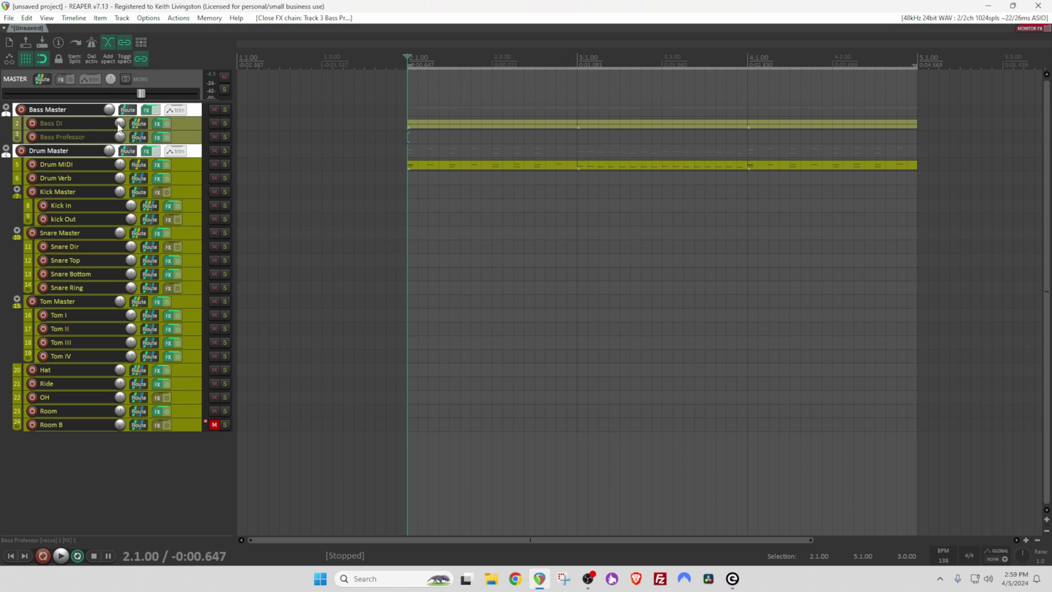
{"action": "mouse_move", "coordinate": [123, 140]}
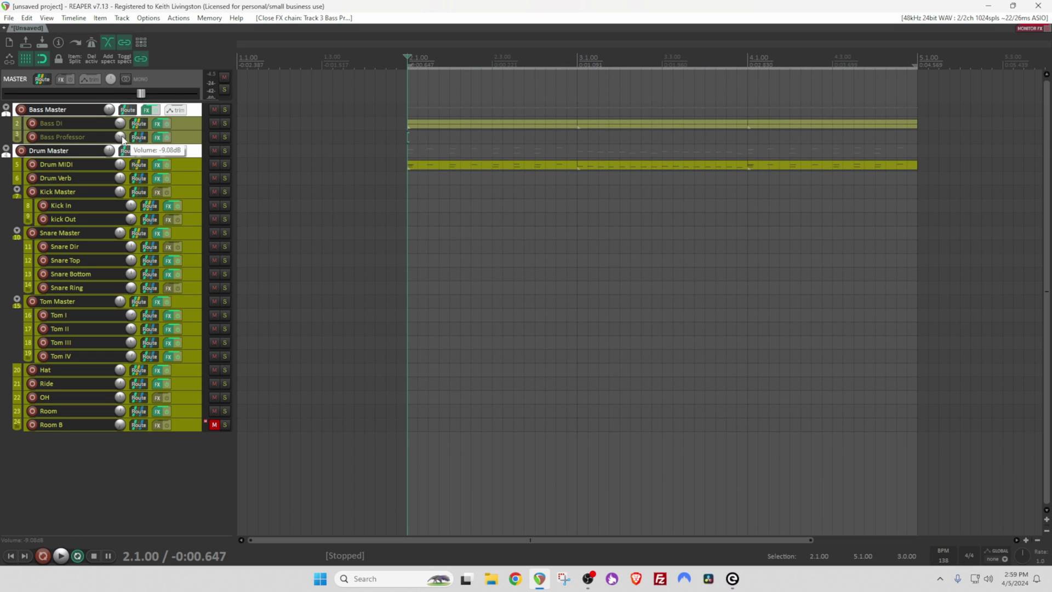
{"action": "left_click", "coordinate": [492, 124]}
{"action": "left_click_drag", "start_coordinate": [202, 131], "coordinate": [202, 253]}
{"action": "left_click", "coordinate": [617, 187]}
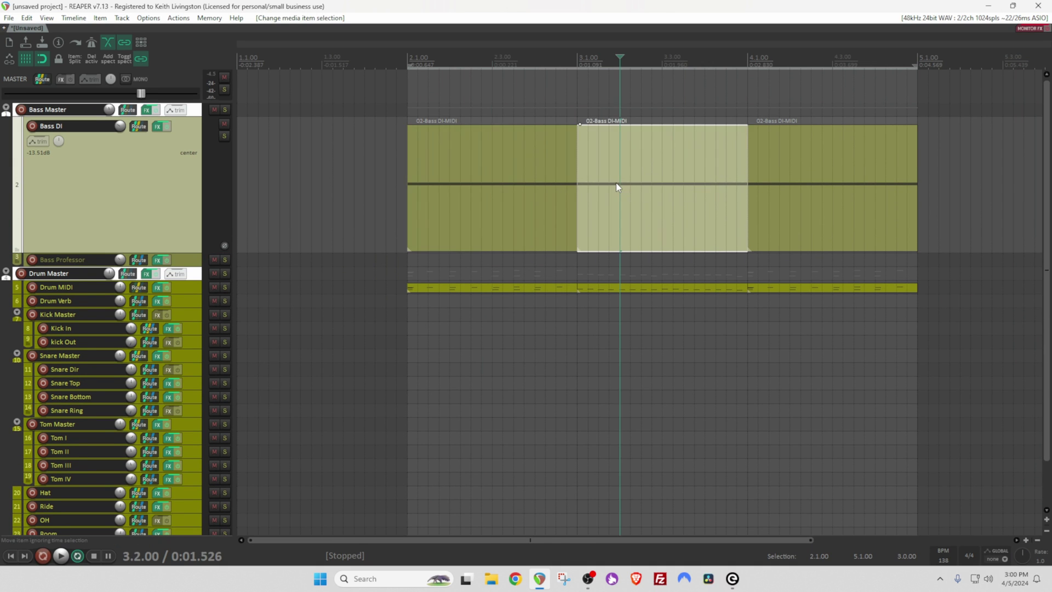
{"action": "double_click", "coordinate": [617, 186]}
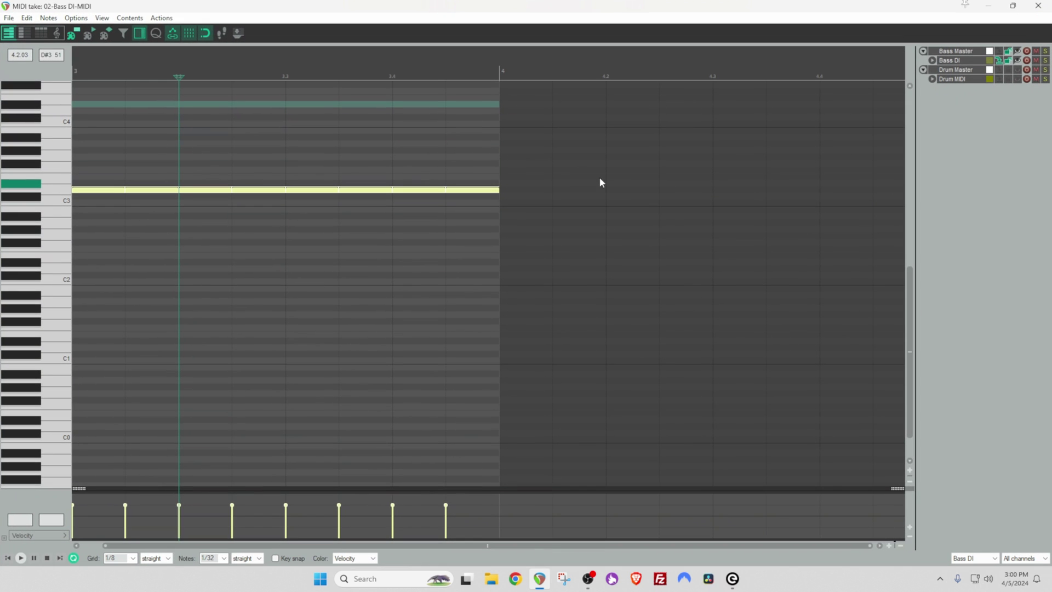
{"action": "left_click", "coordinate": [1046, 7]}
{"action": "left_click_drag", "start_coordinate": [186, 253], "coordinate": [186, 129]}
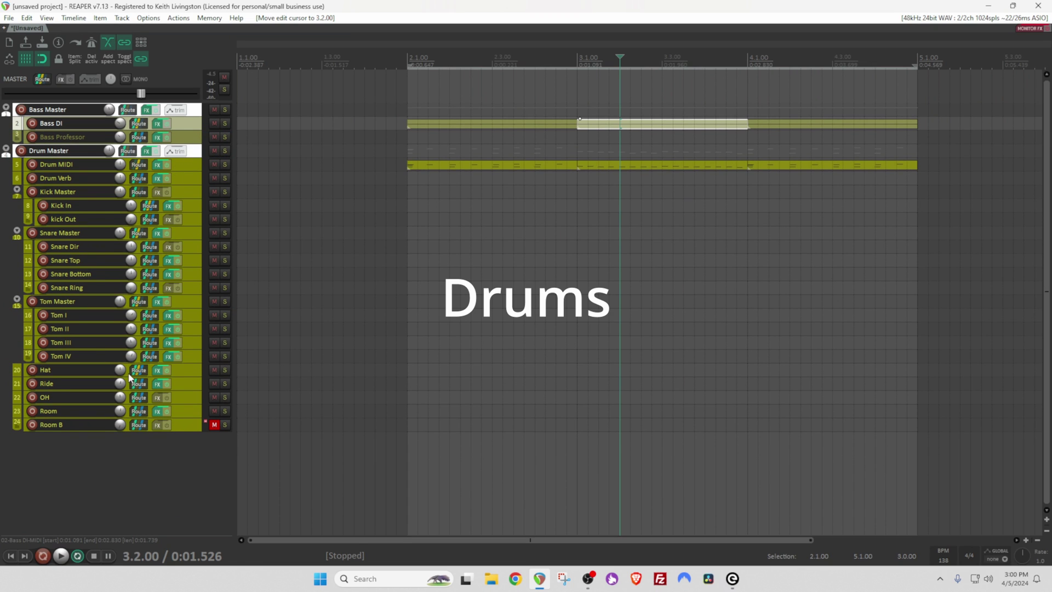
- Compare Drum Master ReaComp wet and dry levels during playback, restoring Dry to -3.0 dB
{"action": "left_click", "coordinate": [147, 155]}
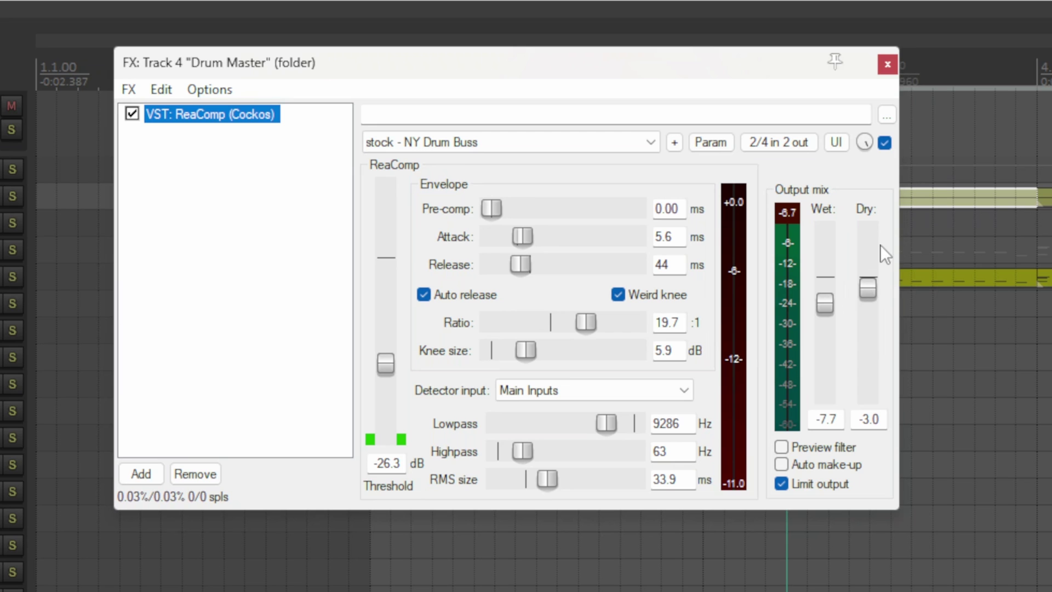
{"action": "left_click", "coordinate": [893, 64]}
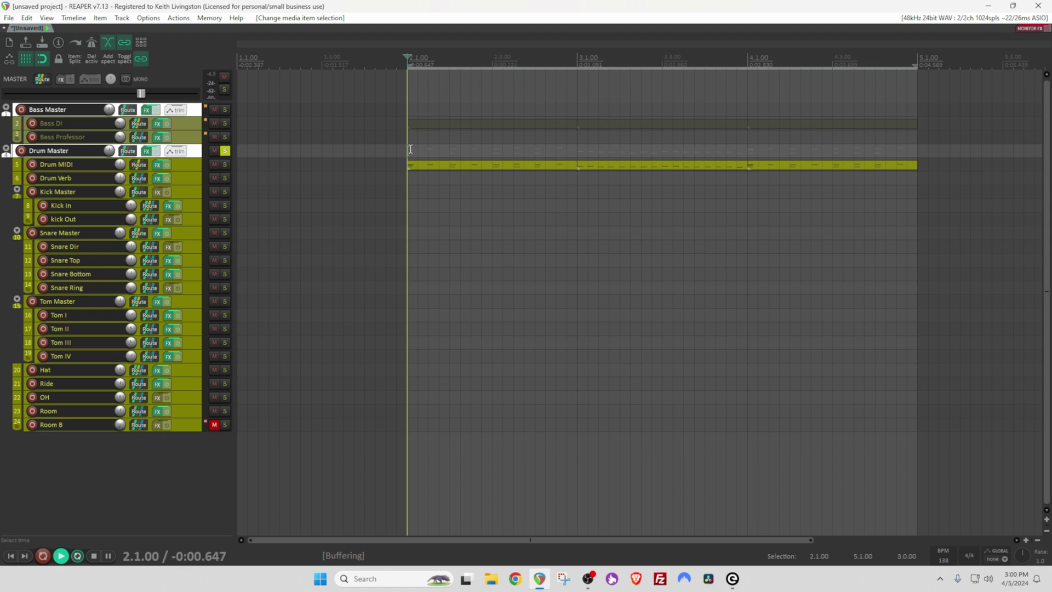
{"action": "key", "text": "space"}
{"action": "left_click", "coordinate": [156, 155]}
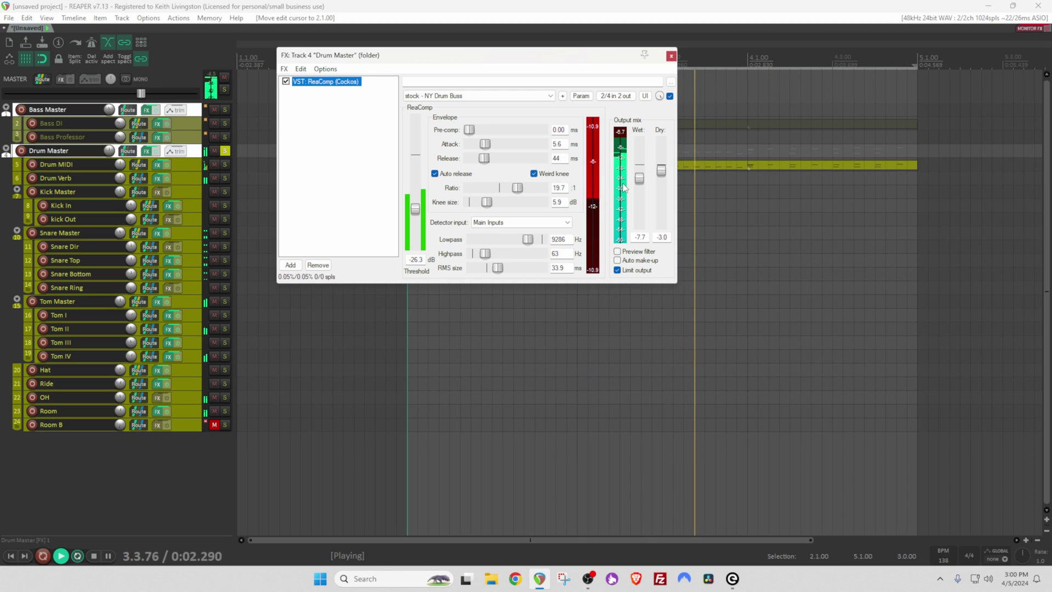
{"action": "left_click_drag", "start_coordinate": [640, 178], "coordinate": [638, 237]}
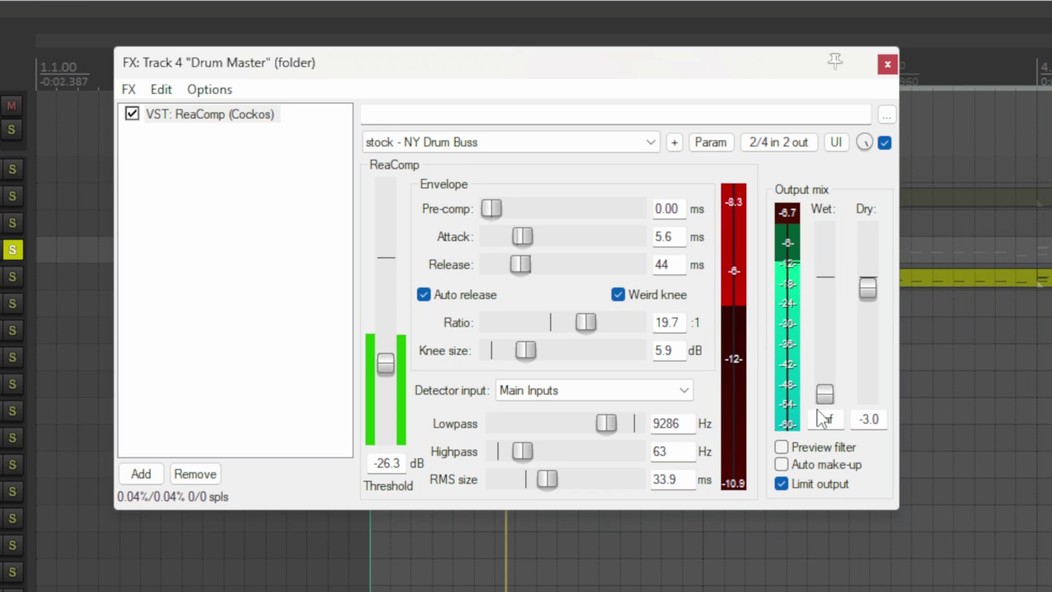
{"action": "left_click_drag", "start_coordinate": [824, 394], "coordinate": [869, 423]}
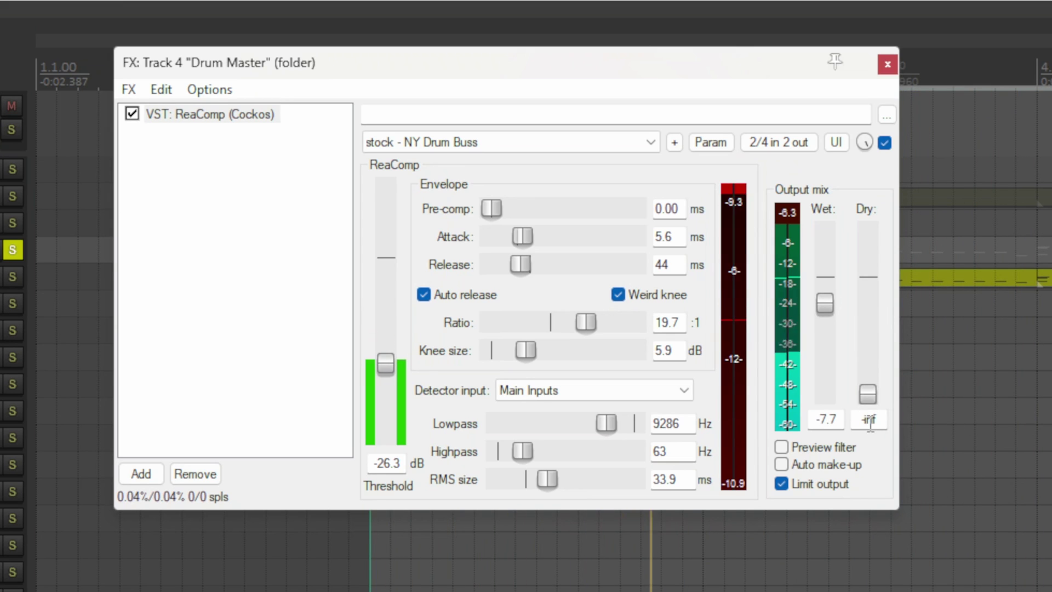
{"action": "key", "text": "ctrl+z"}
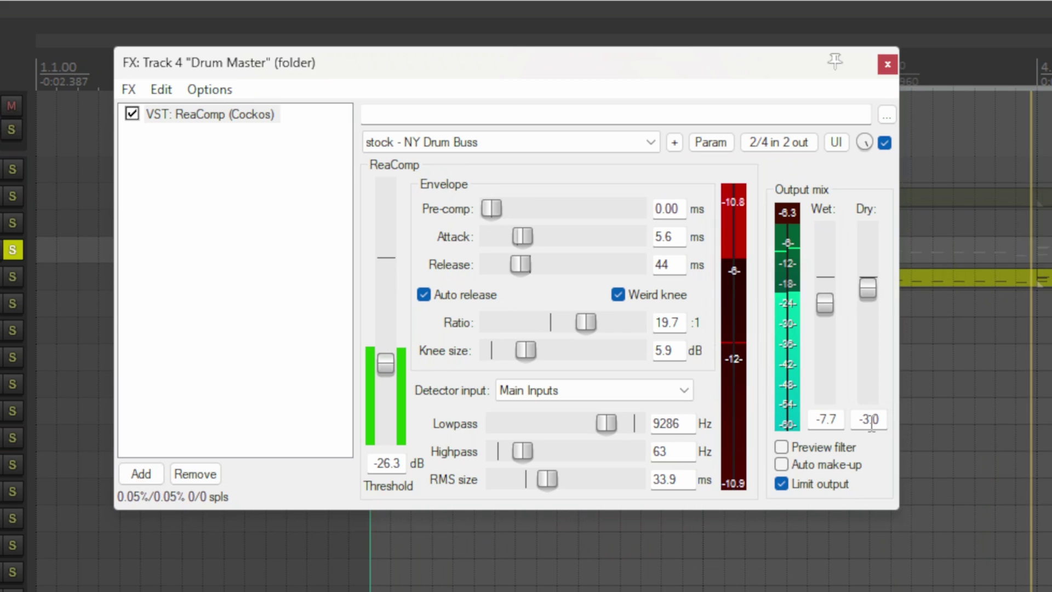
{"action": "left_click", "coordinate": [888, 64]}
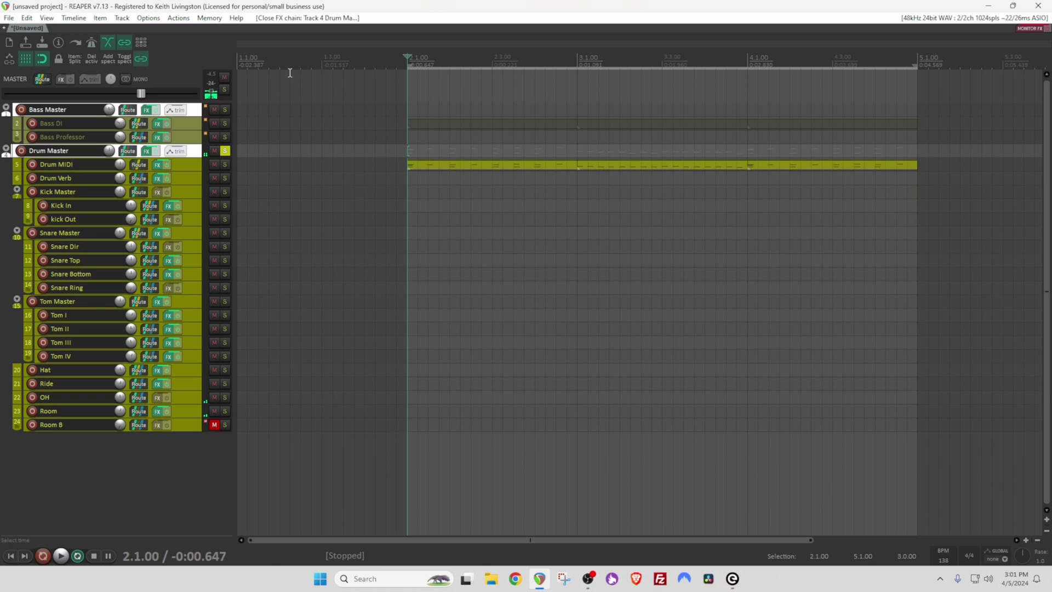
{"action": "left_click", "coordinate": [157, 178]}
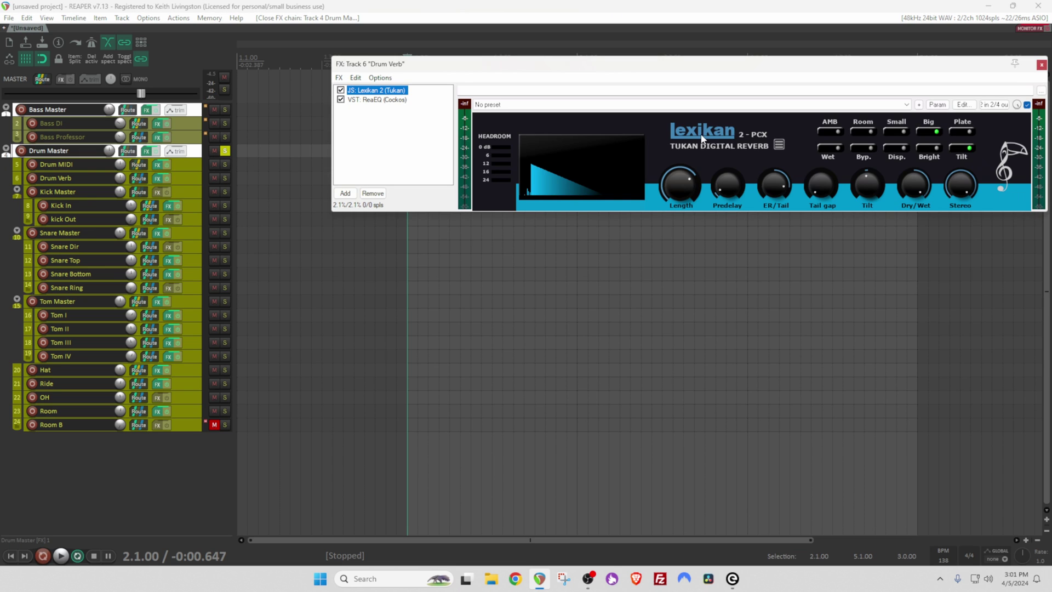
{"action": "left_click", "coordinate": [392, 100]}
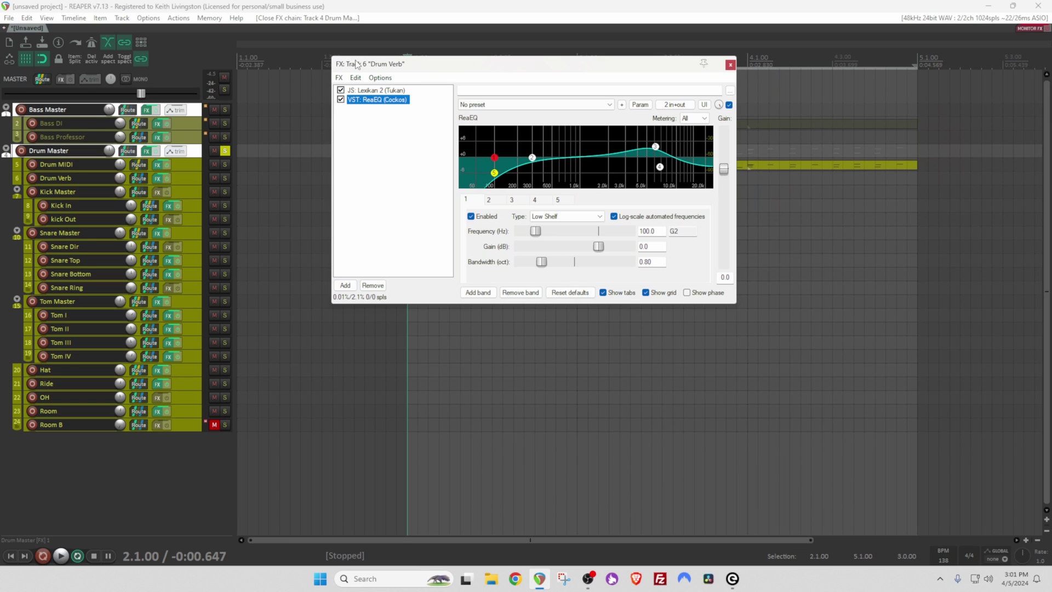
{"action": "left_click", "coordinate": [366, 91]}
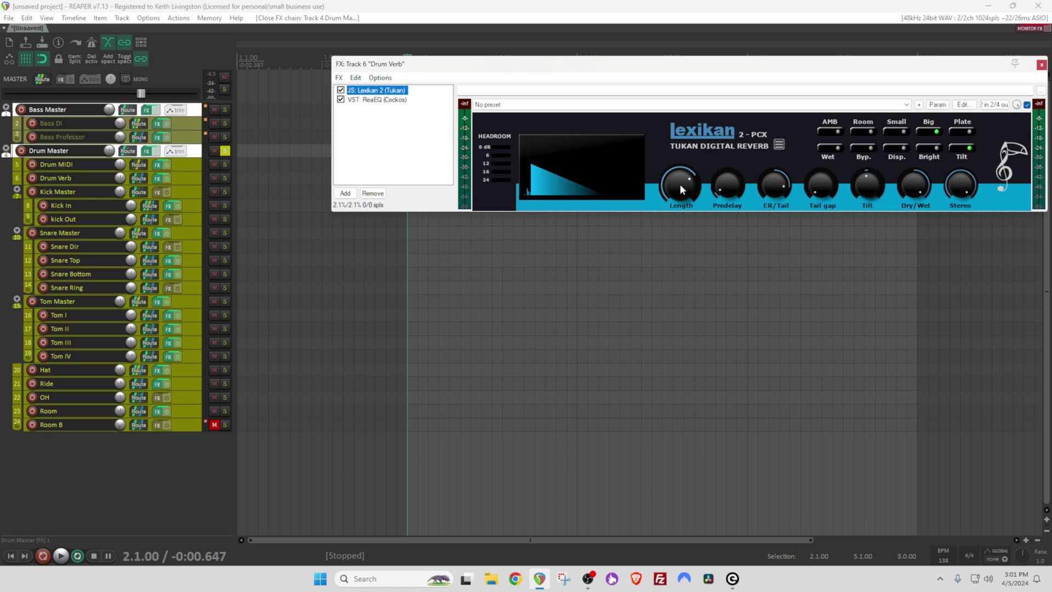
{"action": "key", "text": "space"}
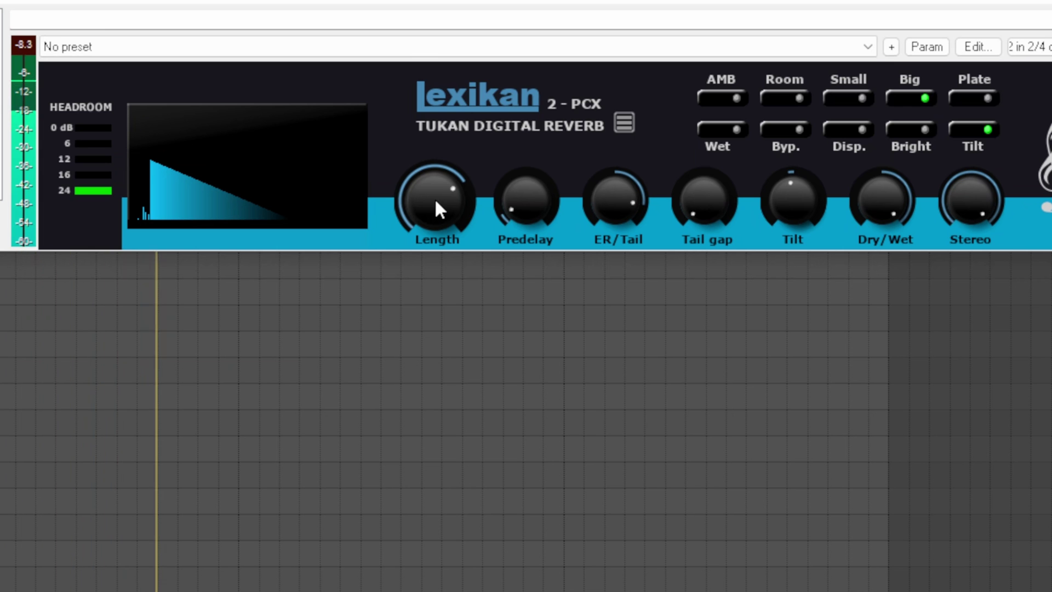
{"action": "left_click_drag", "start_coordinate": [437, 202], "coordinate": [443, 262]}
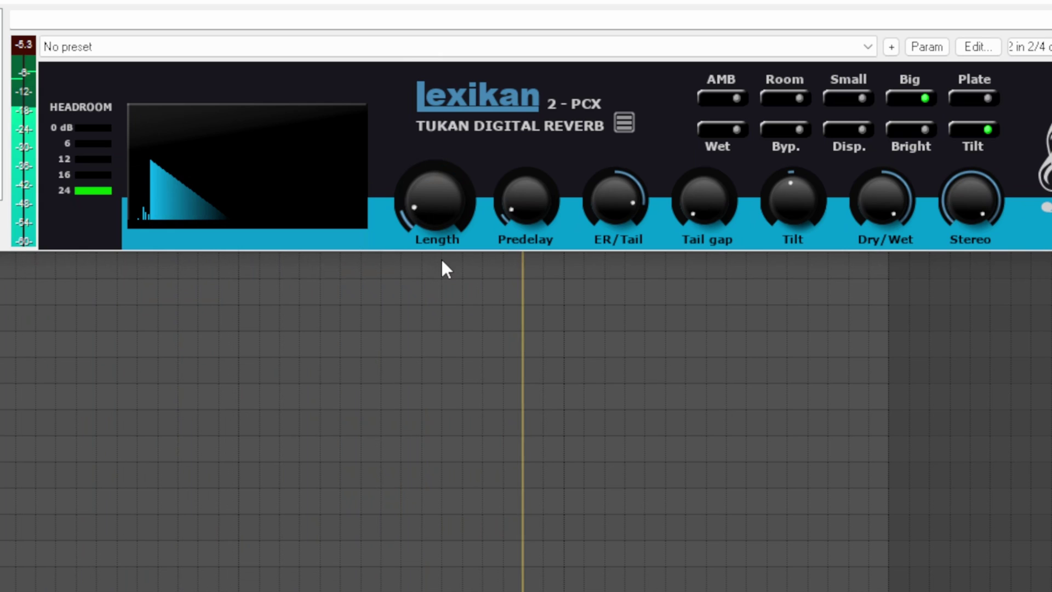
{"action": "left_click_drag", "start_coordinate": [441, 261], "coordinate": [421, 215]}
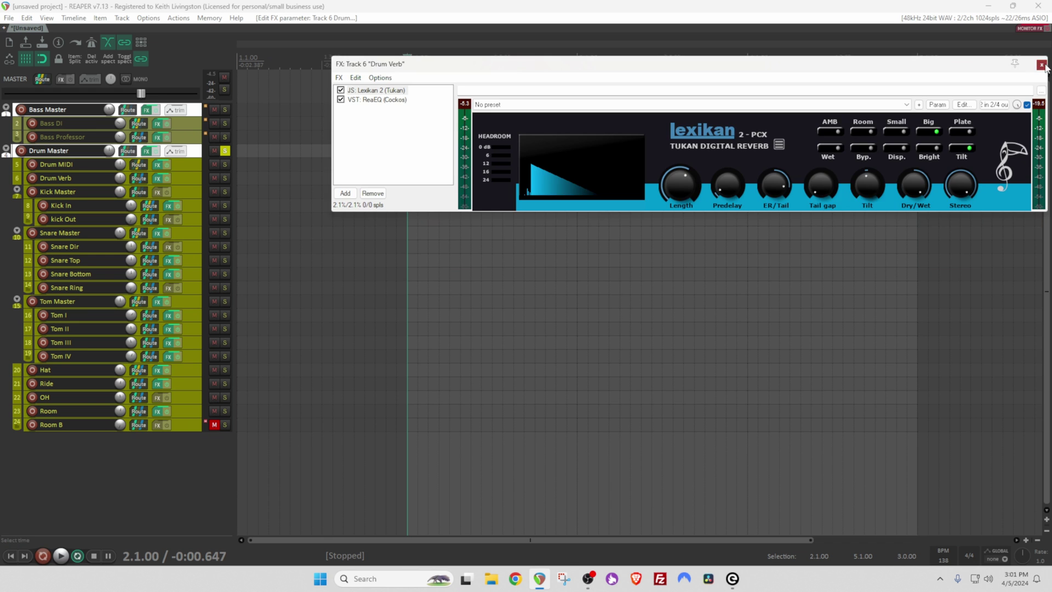
- Check the Kick In EQ while playing Kick Master soloed, then unsolo Kick Master
{"action": "left_click", "coordinate": [307, 18]}
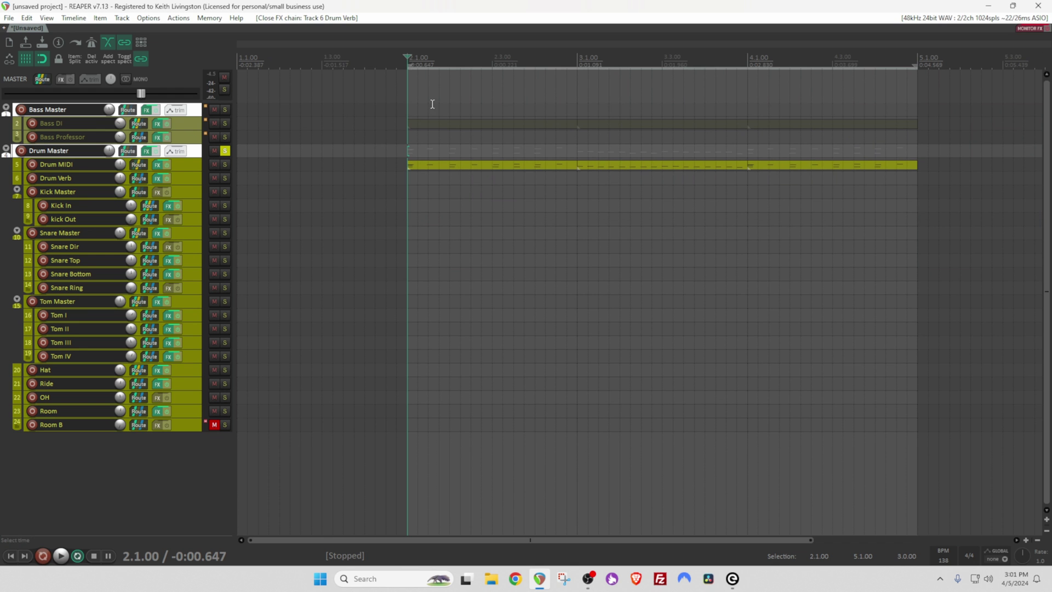
{"action": "left_click", "coordinate": [170, 206]}
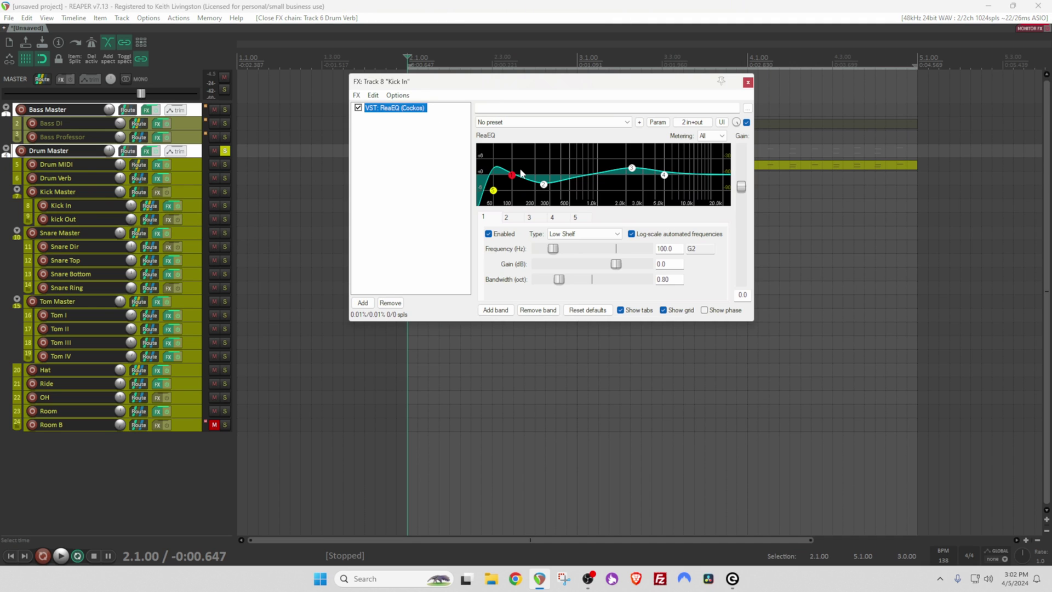
{"action": "key", "text": "space"}
{"action": "left_click", "coordinate": [224, 192]}
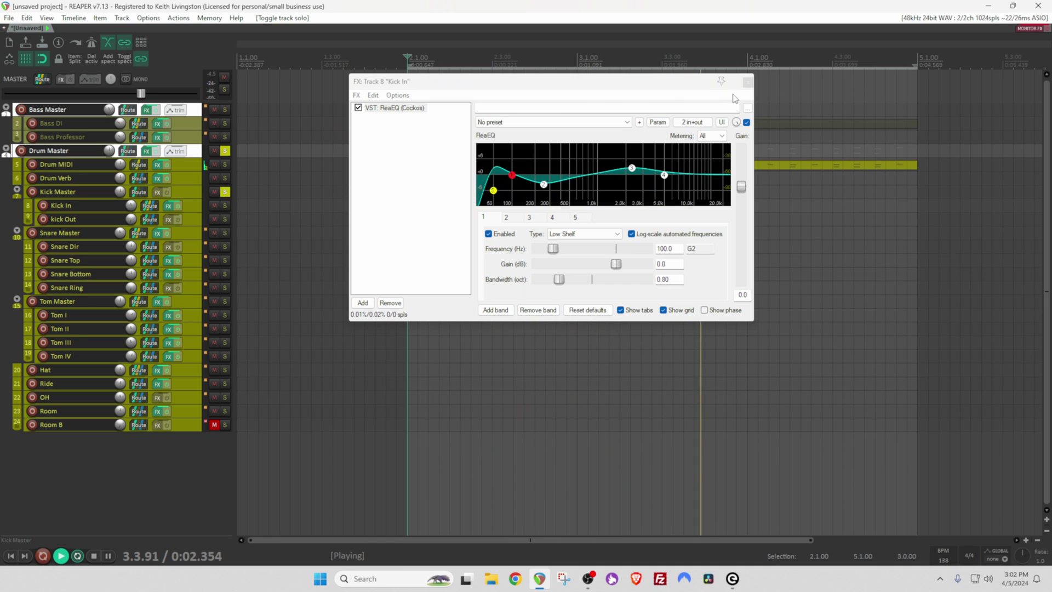
{"action": "key", "text": "Escape"}
{"action": "key", "text": "space"}
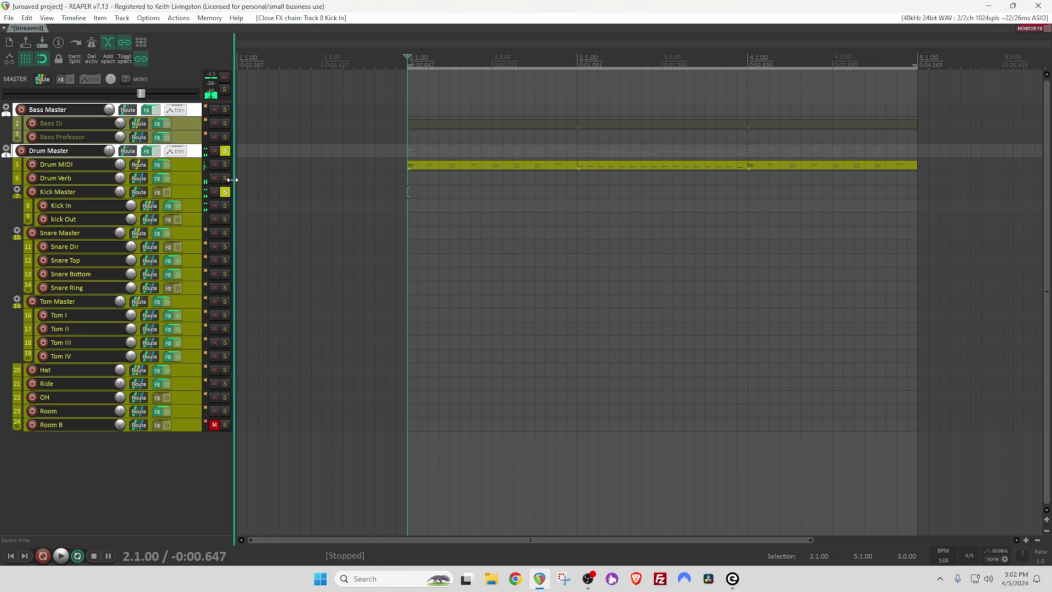
{"action": "left_click", "coordinate": [225, 192]}
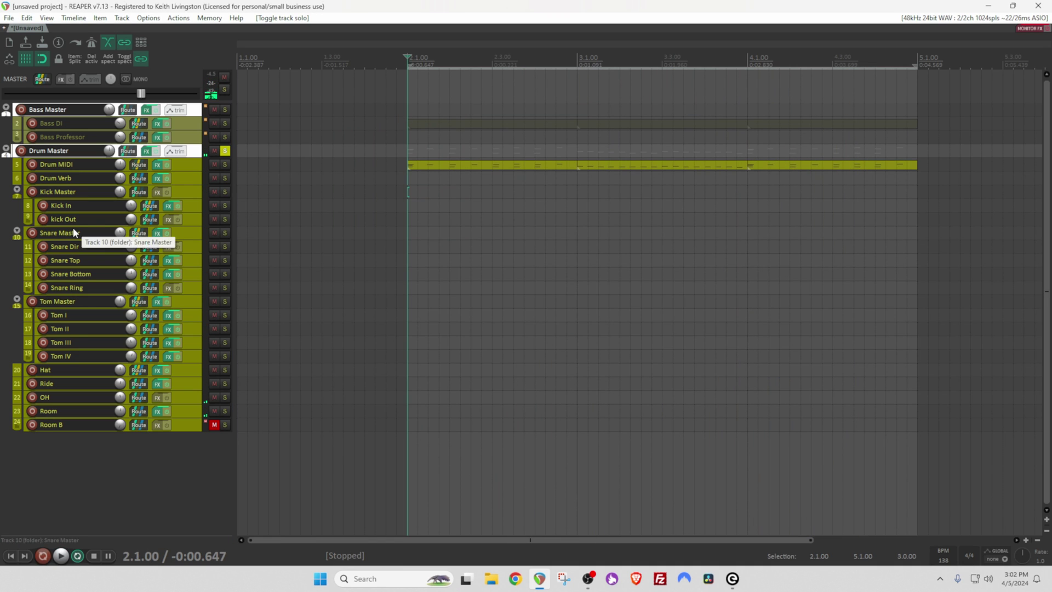
- Play the Snare Dir mic soloed, then unsolo it
{"action": "left_click", "coordinate": [224, 246]}
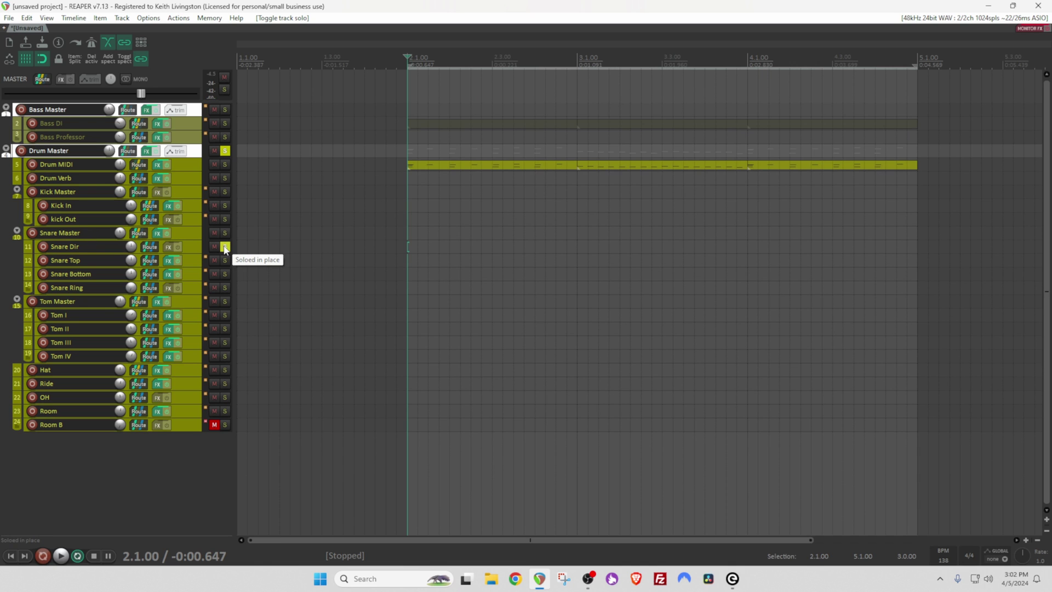
{"action": "key", "text": "space"}
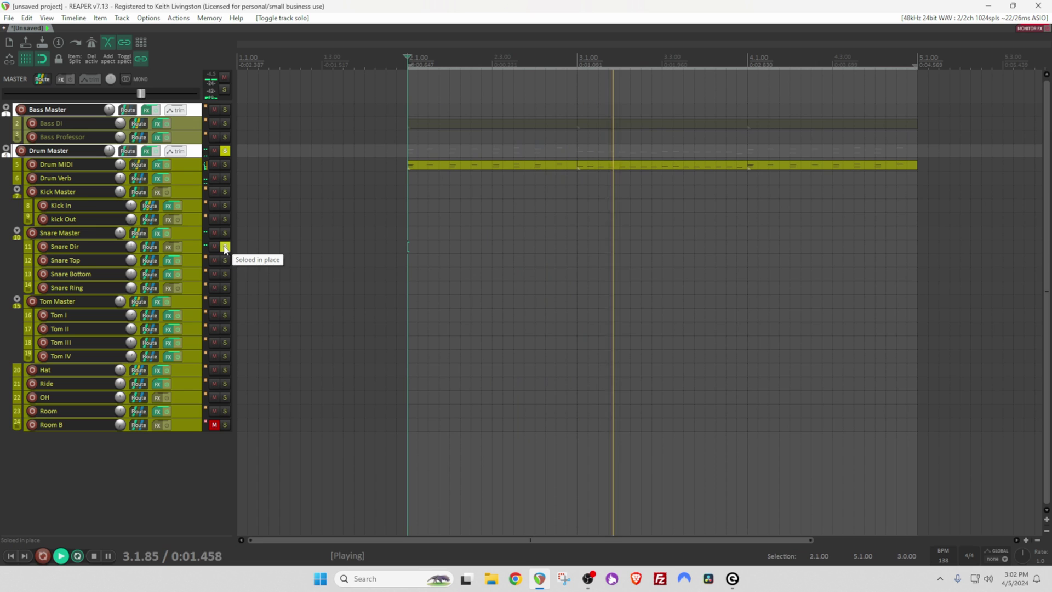
{"action": "key", "text": "space"}
{"action": "left_click", "coordinate": [224, 248]}
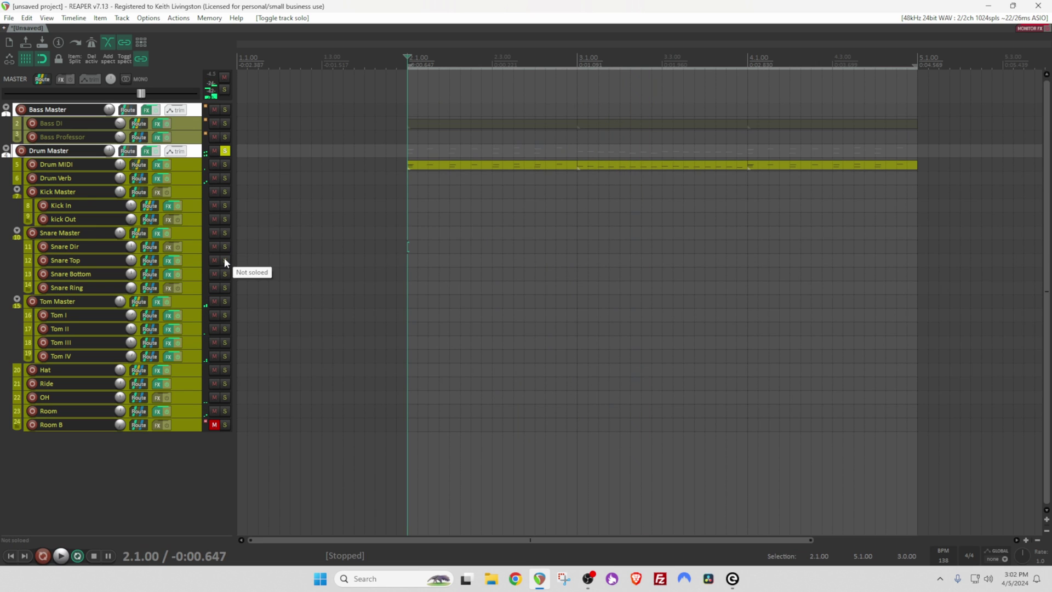
- Play Snare Top soloed and view its ReaEQ with the 100 Hz low shelf
{"action": "left_click", "coordinate": [225, 261]}
{"action": "key", "text": "space"}
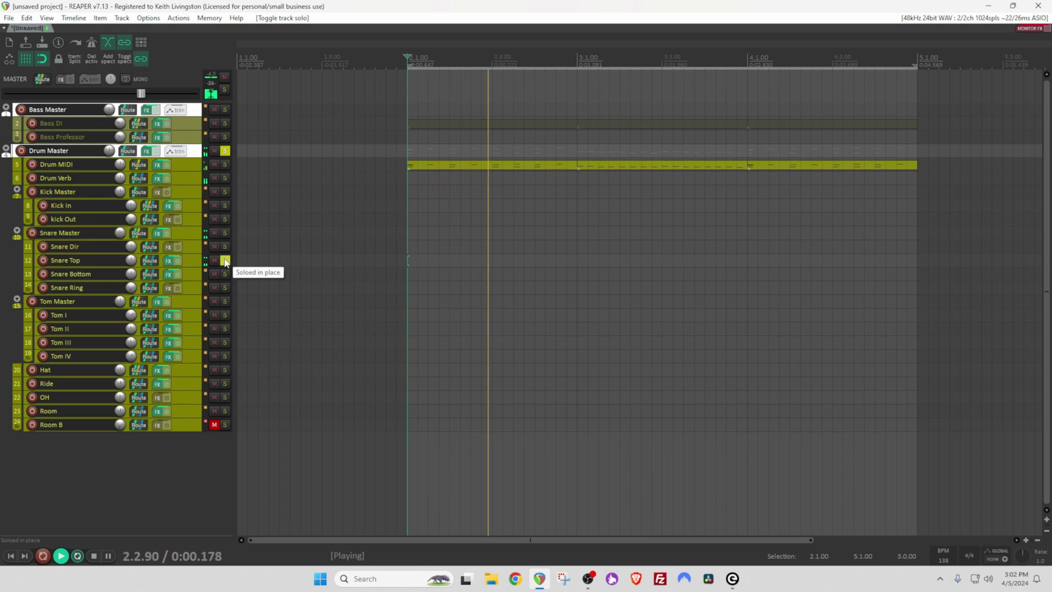
{"action": "key", "text": "space"}
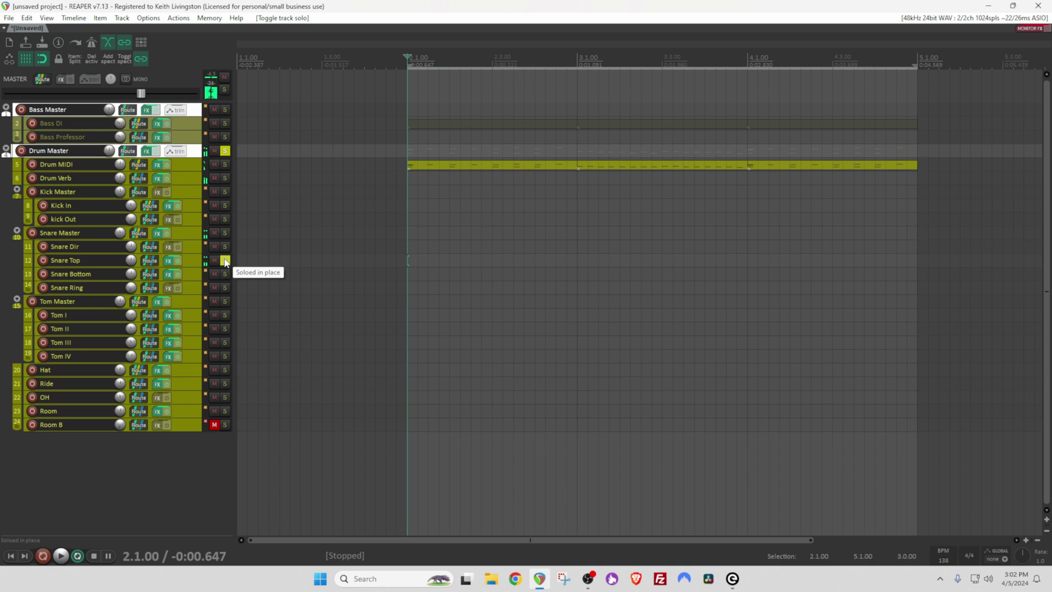
{"action": "left_click", "coordinate": [168, 260]}
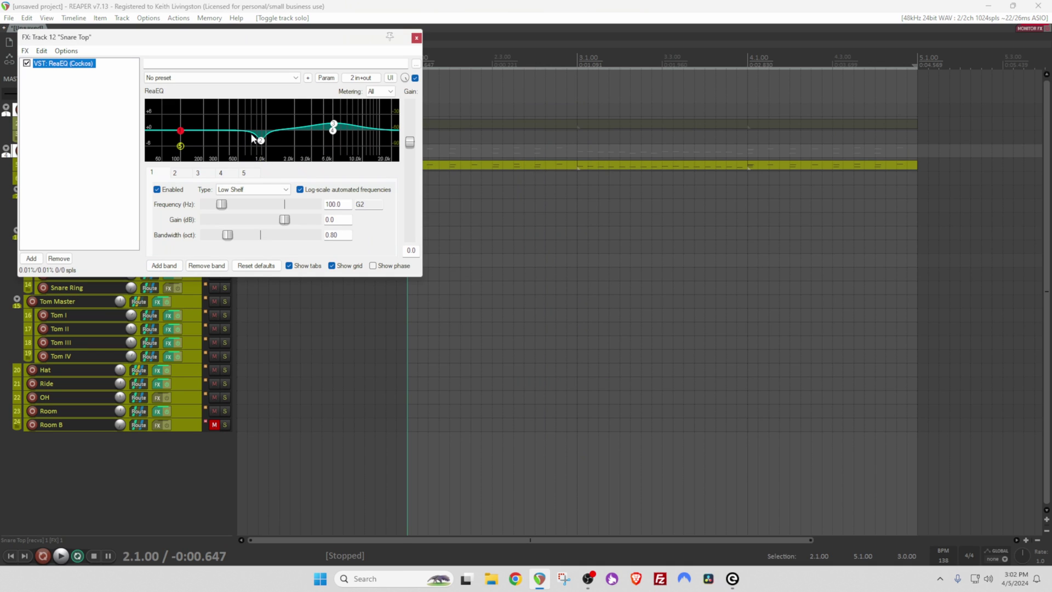
- Review Snare Bottom's EQ, then play Snare Top, Bottom and Dir soloed together before unsoloing them
{"action": "left_click", "coordinate": [416, 38]}
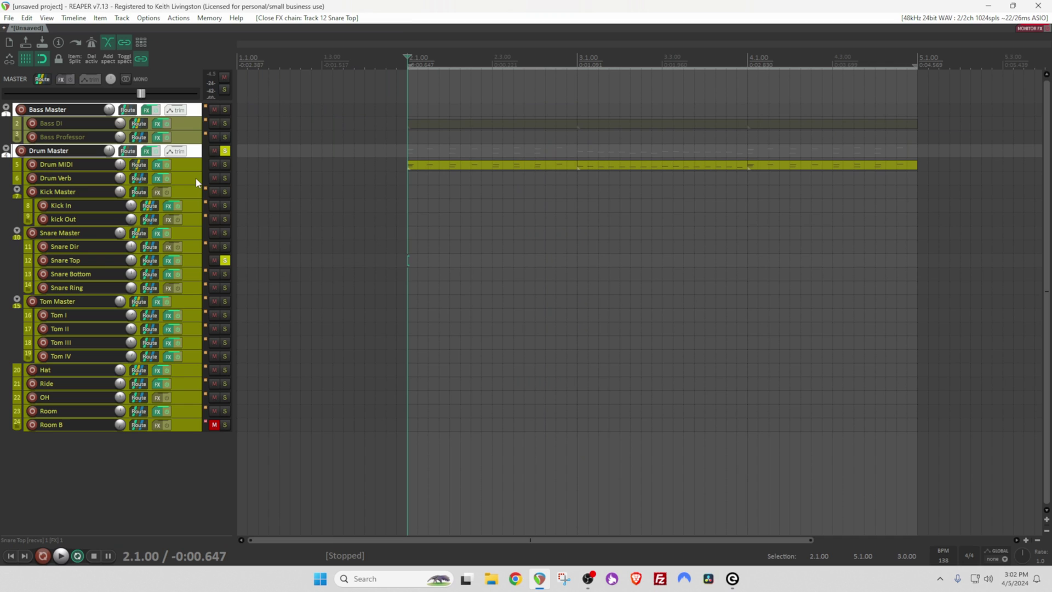
{"action": "left_click", "coordinate": [168, 274]}
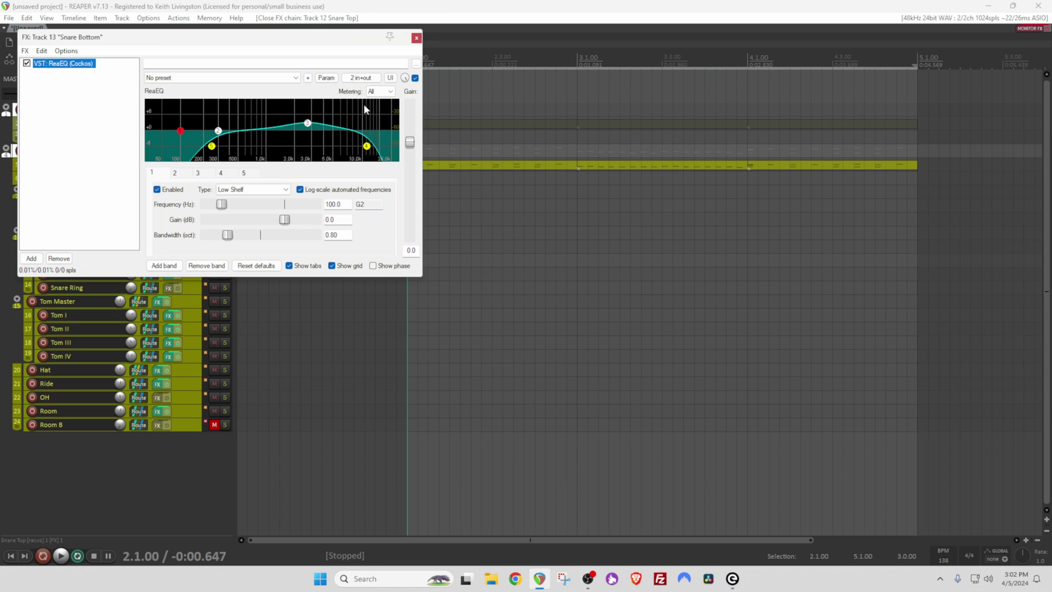
{"action": "left_click", "coordinate": [417, 38]}
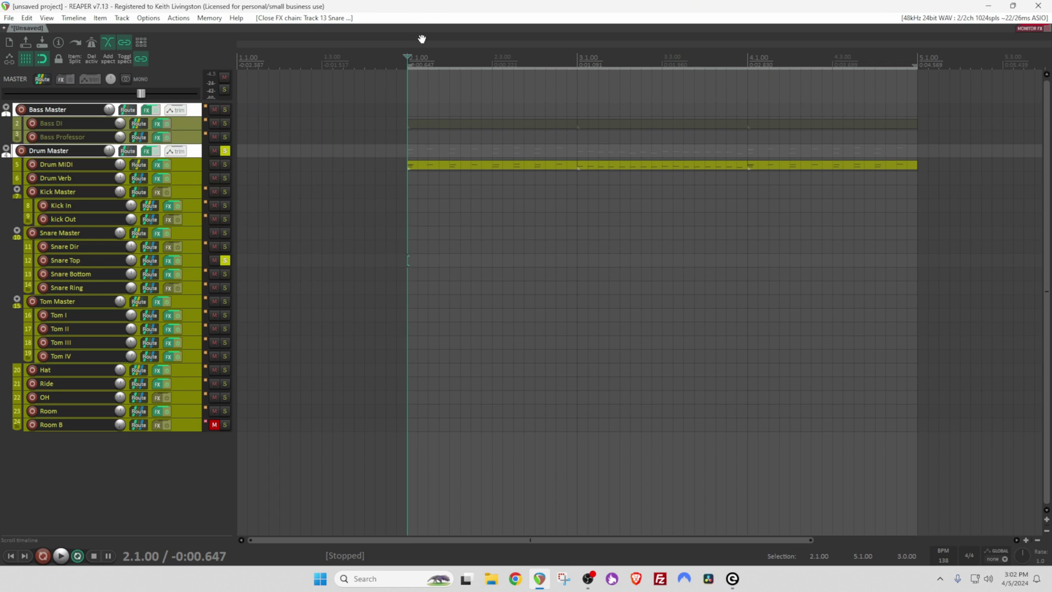
{"action": "left_click", "coordinate": [224, 273]}
{"action": "left_click", "coordinate": [225, 246]}
{"action": "key", "text": "space"}
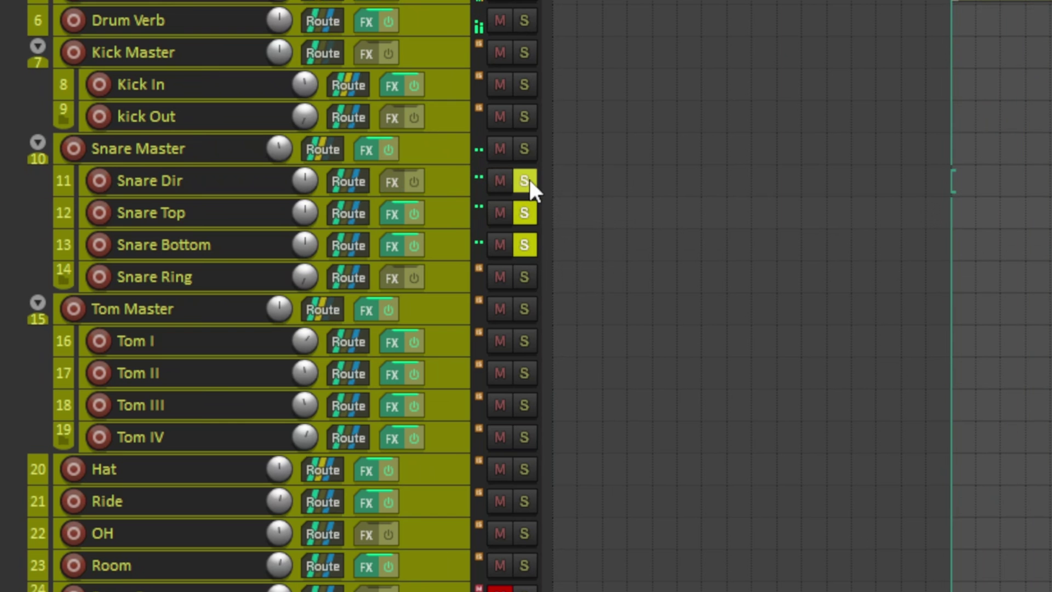
{"action": "left_click", "coordinate": [529, 179]}
{"action": "left_click", "coordinate": [531, 246]}
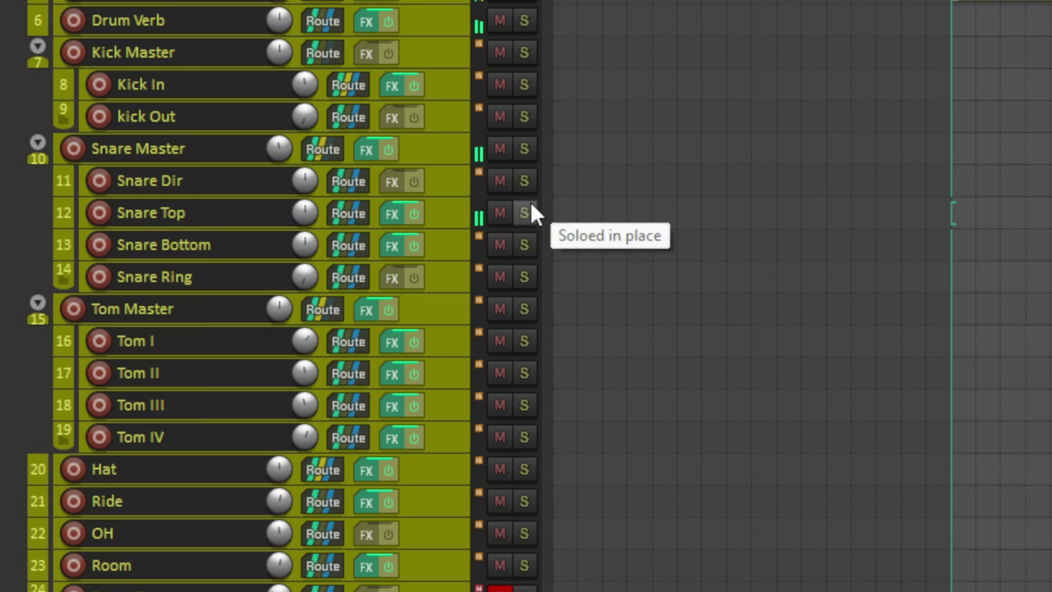
{"action": "left_click", "coordinate": [526, 213]}
- Rebuild the snare solo from Snare Bottom, adding Dir and Top, then clear all three solos
{"action": "left_click", "coordinate": [526, 245]}
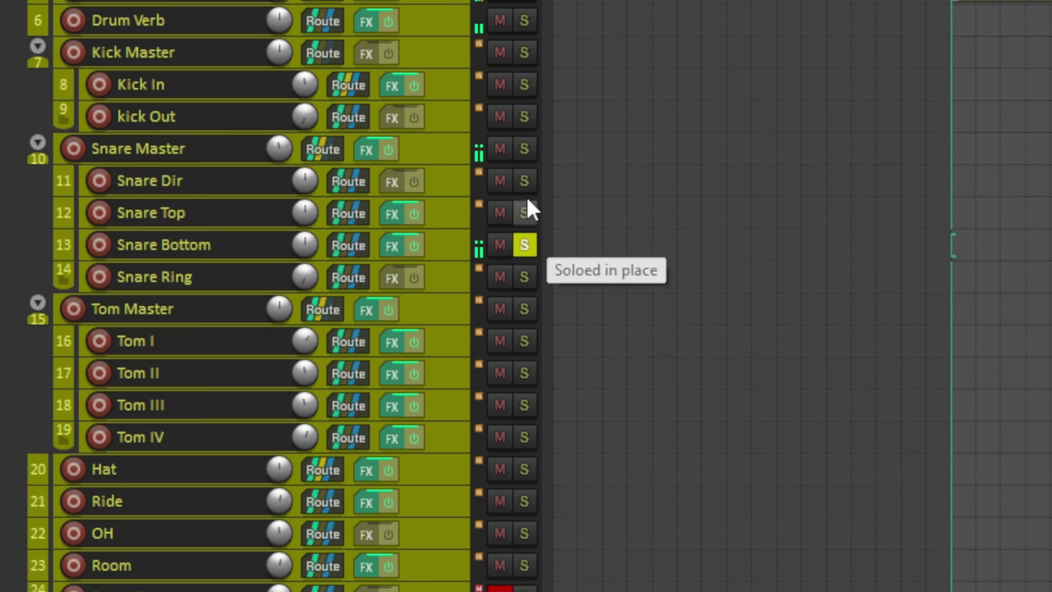
{"action": "left_click", "coordinate": [530, 178]}
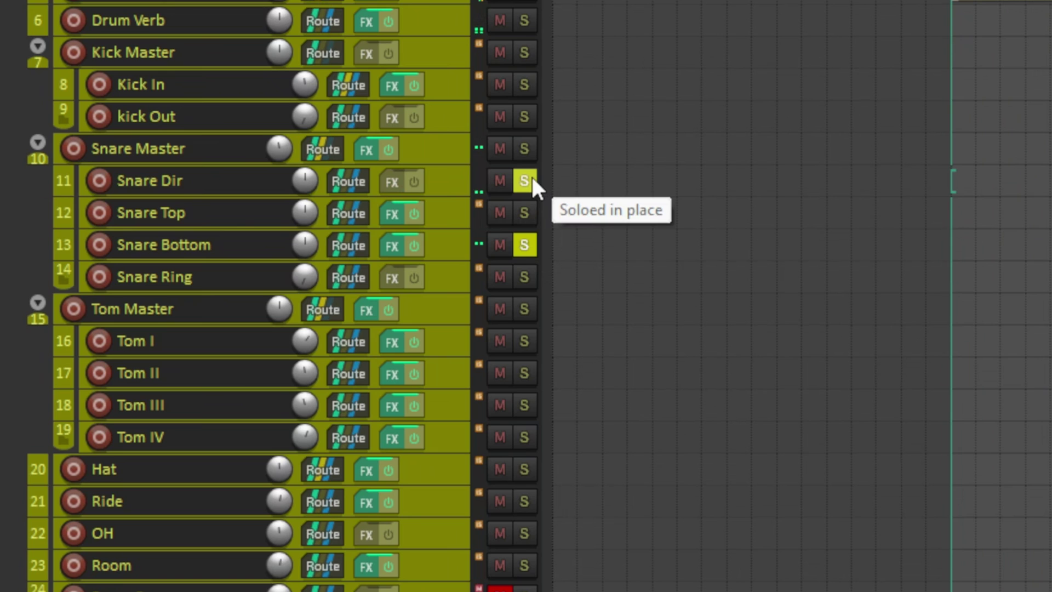
{"action": "left_click", "coordinate": [520, 210]}
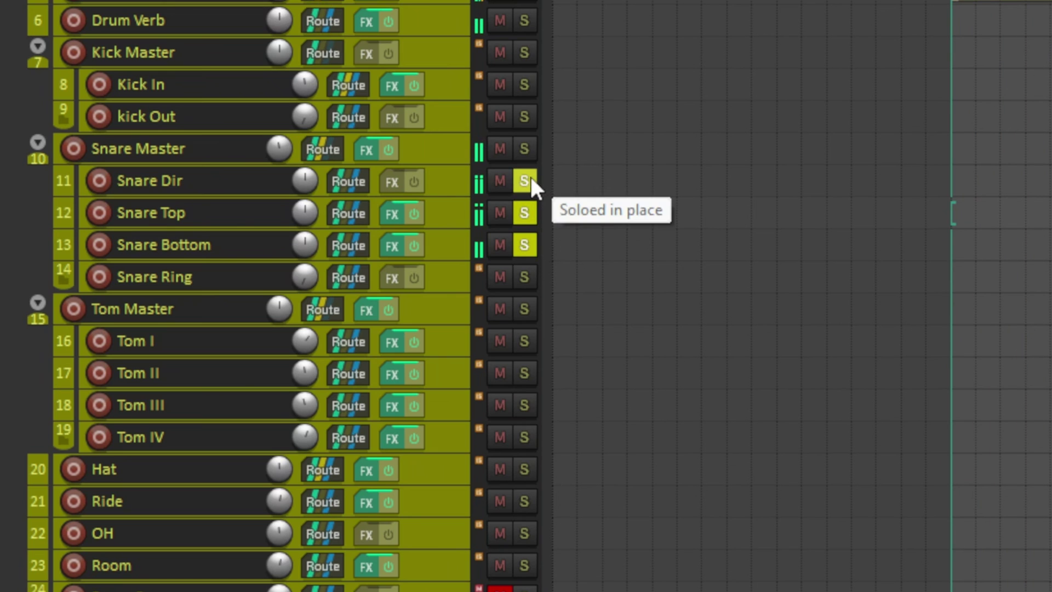
{"action": "left_click", "coordinate": [526, 180]}
{"action": "left_click", "coordinate": [523, 211]}
{"action": "left_click", "coordinate": [524, 245]}
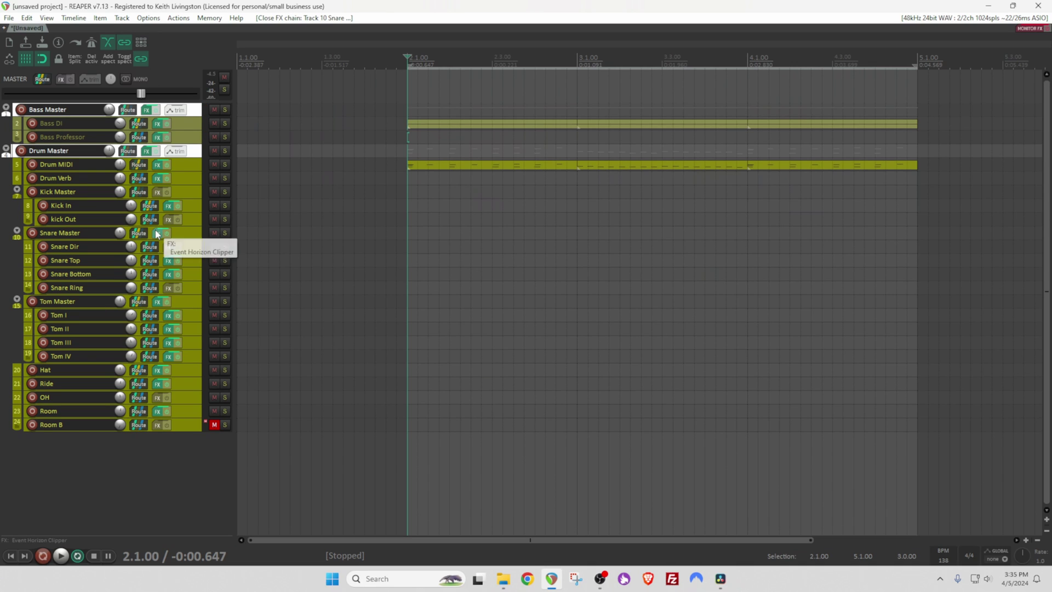
- Enlarge the Snare Master's clipper window and play to watch its meters, then open Tom Master's FX
{"action": "left_click", "coordinate": [156, 232]}
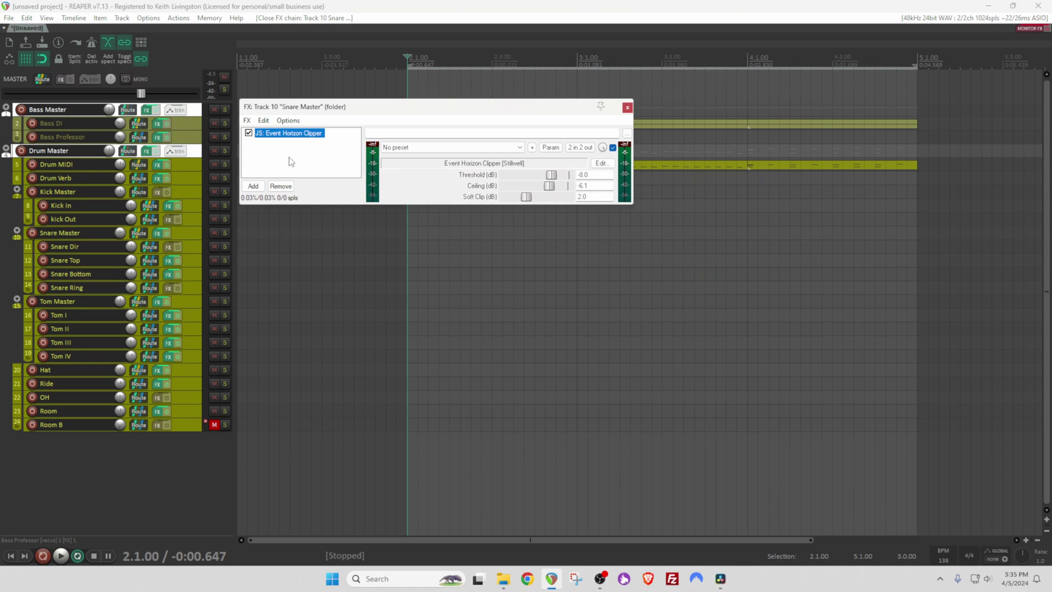
{"action": "left_click_drag", "start_coordinate": [424, 204], "coordinate": [535, 415]}
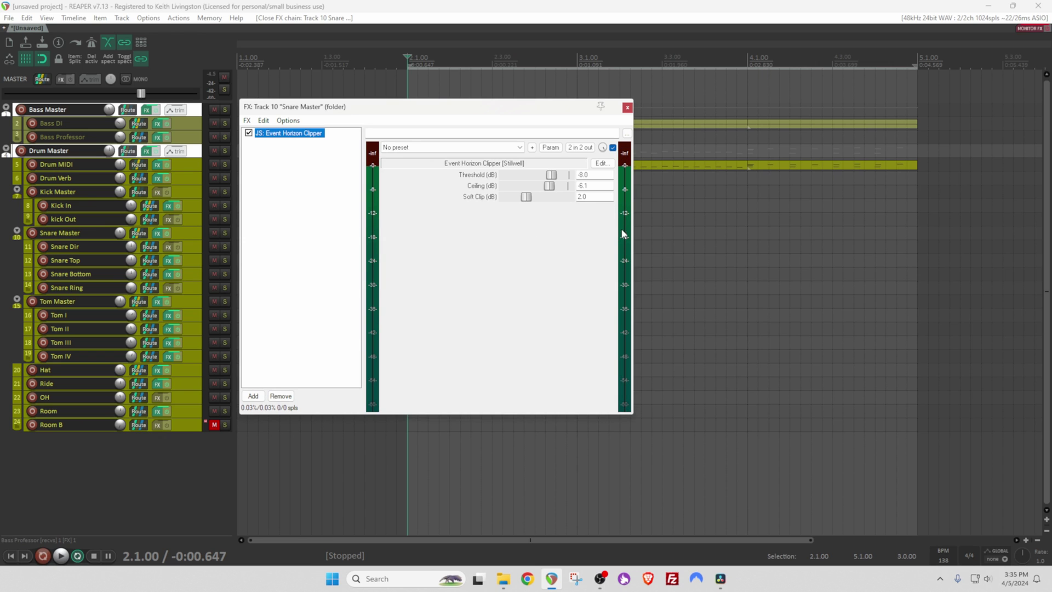
{"action": "key", "text": "space"}
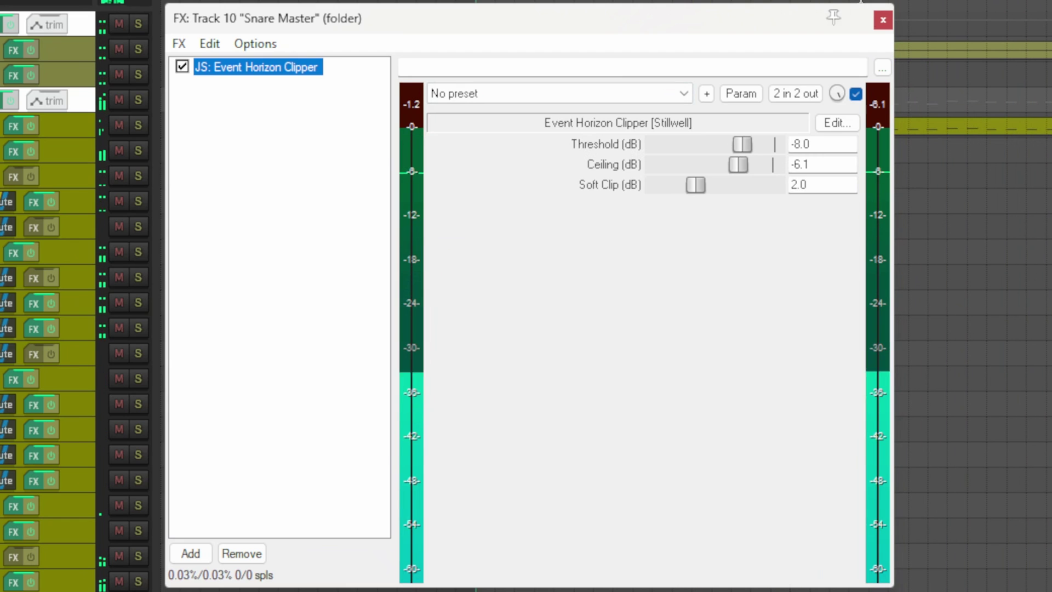
{"action": "left_click", "coordinate": [883, 23]}
{"action": "left_click", "coordinate": [154, 303]}
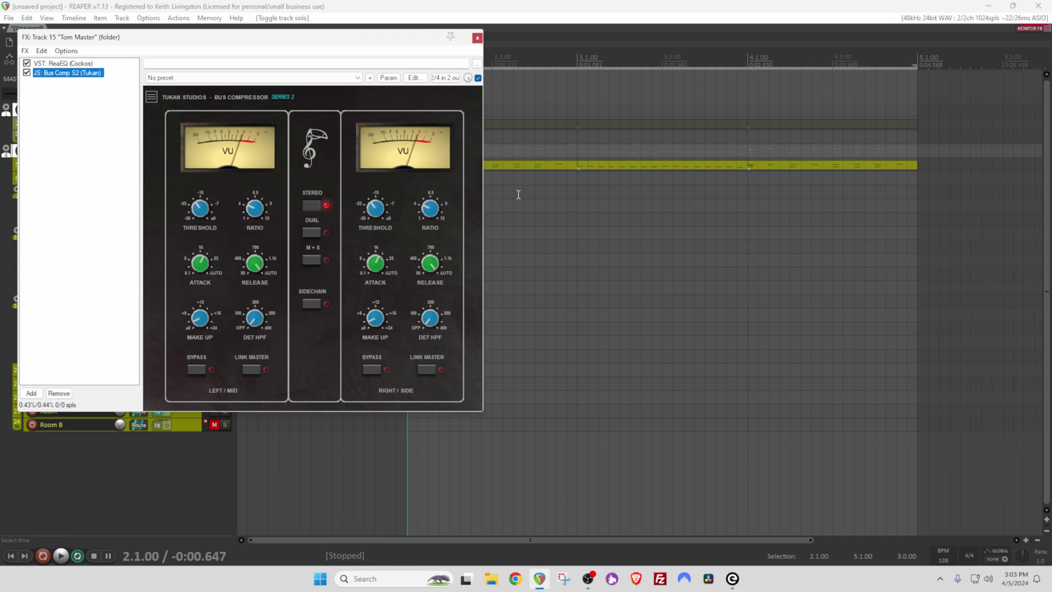
- Play the toms and review the Tom Master's ReaEQ and the Tom I effects chain
{"action": "key", "text": "space"}
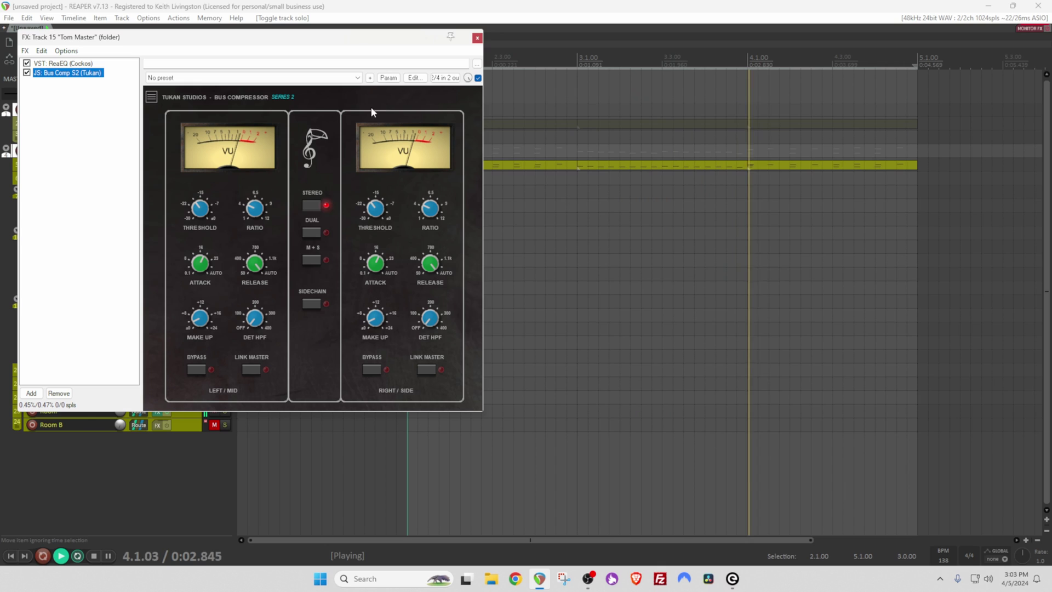
{"action": "key", "text": "space"}
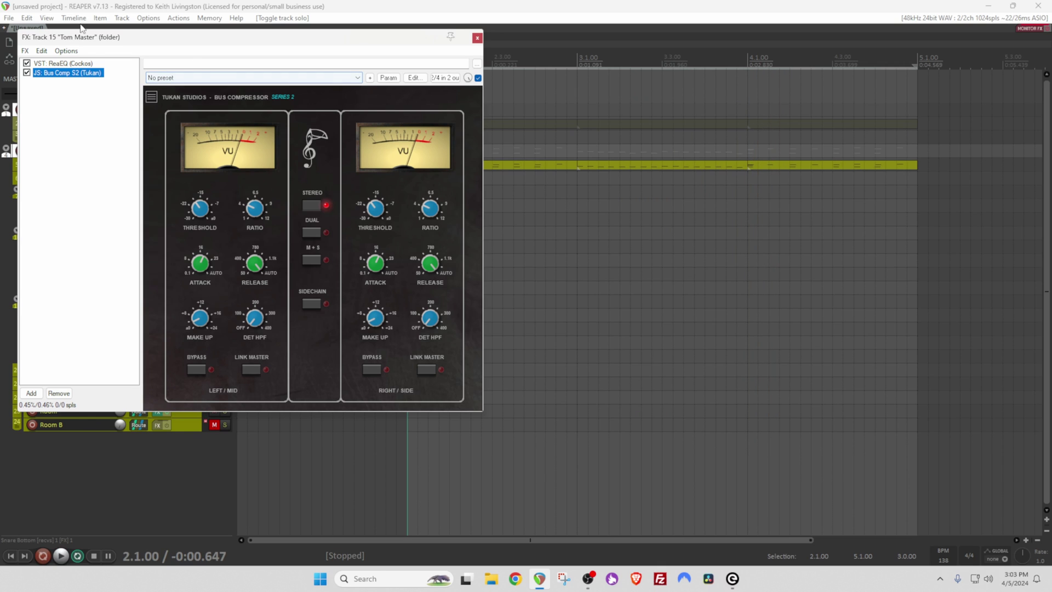
{"action": "left_click", "coordinate": [76, 64]}
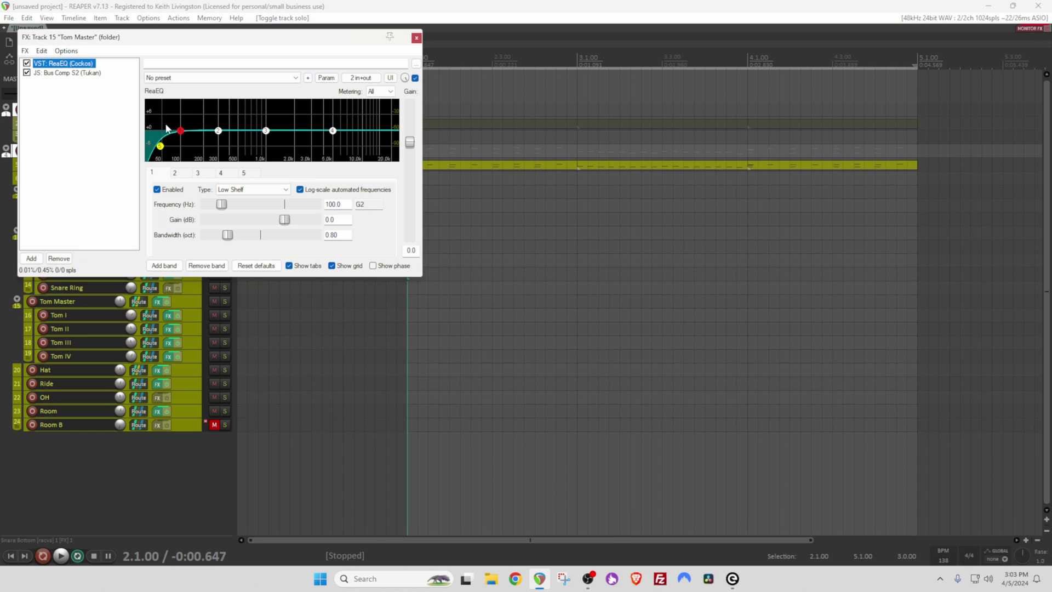
{"action": "left_click", "coordinate": [417, 36]}
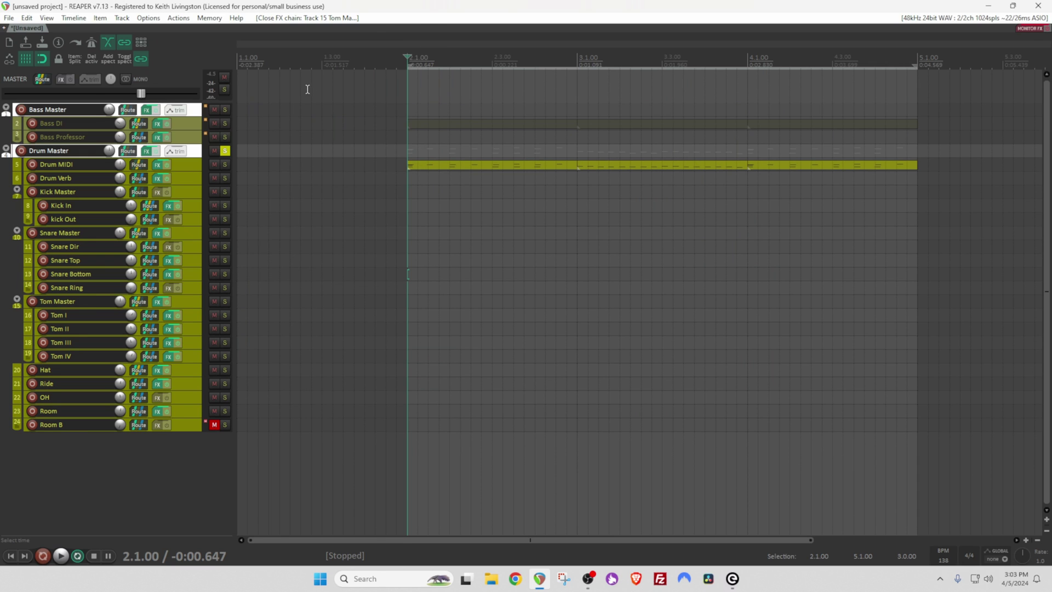
{"action": "left_click", "coordinate": [168, 316]}
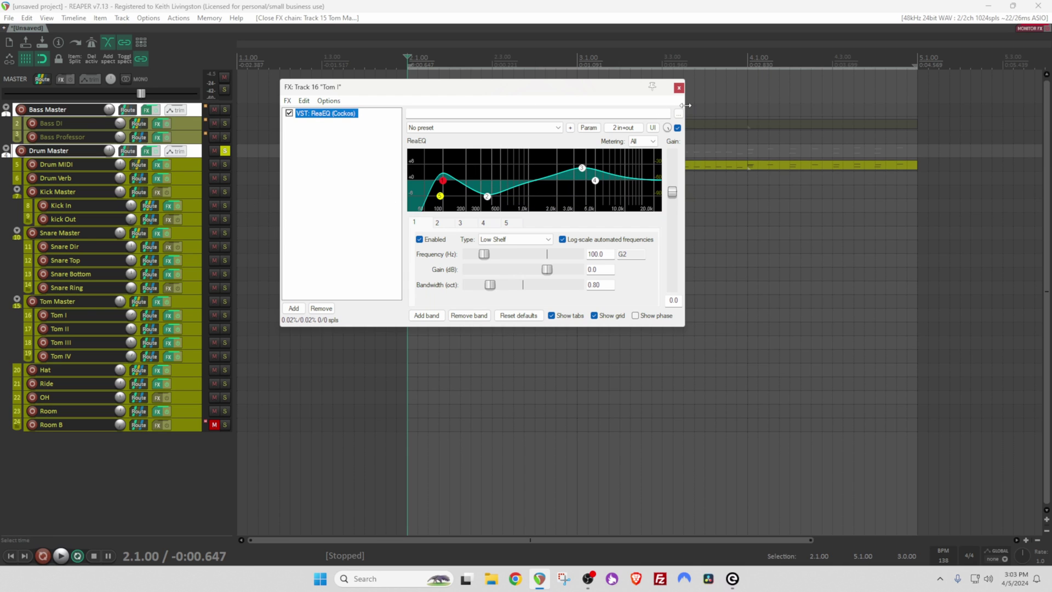
{"action": "left_click", "coordinate": [679, 88]}
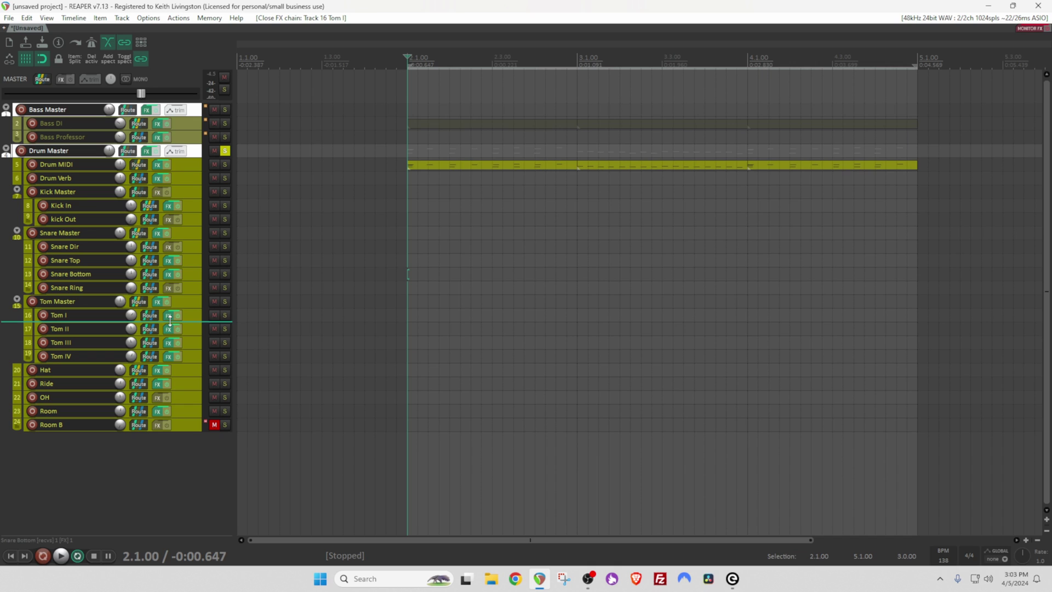
- Solo the Hat track and look over its ReaEQ chain before closing it
{"action": "mouse_move", "coordinate": [121, 304]}
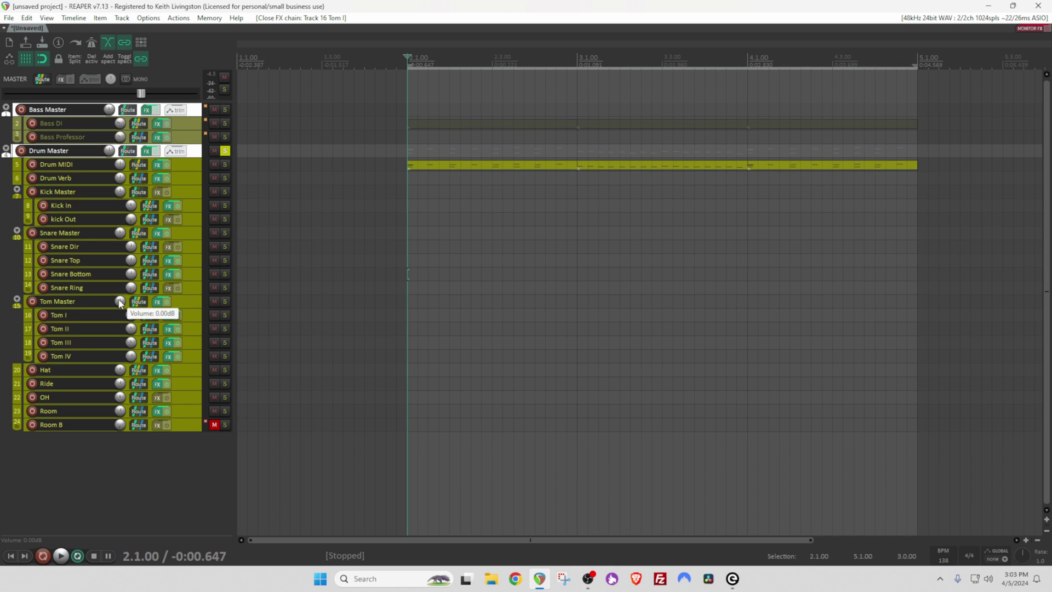
{"action": "left_click", "coordinate": [225, 370]}
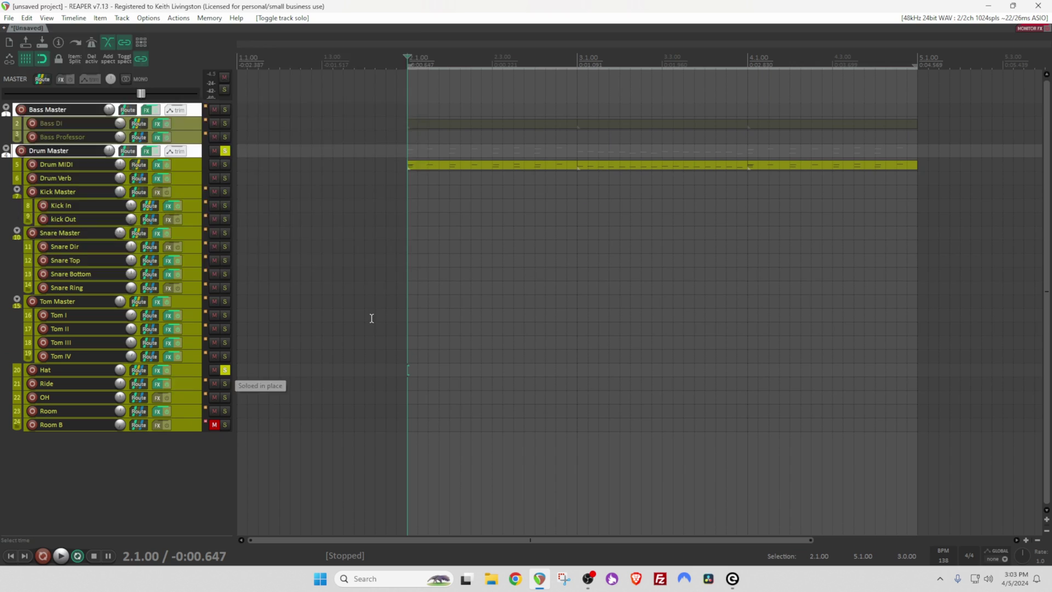
{"action": "key", "text": "f"}
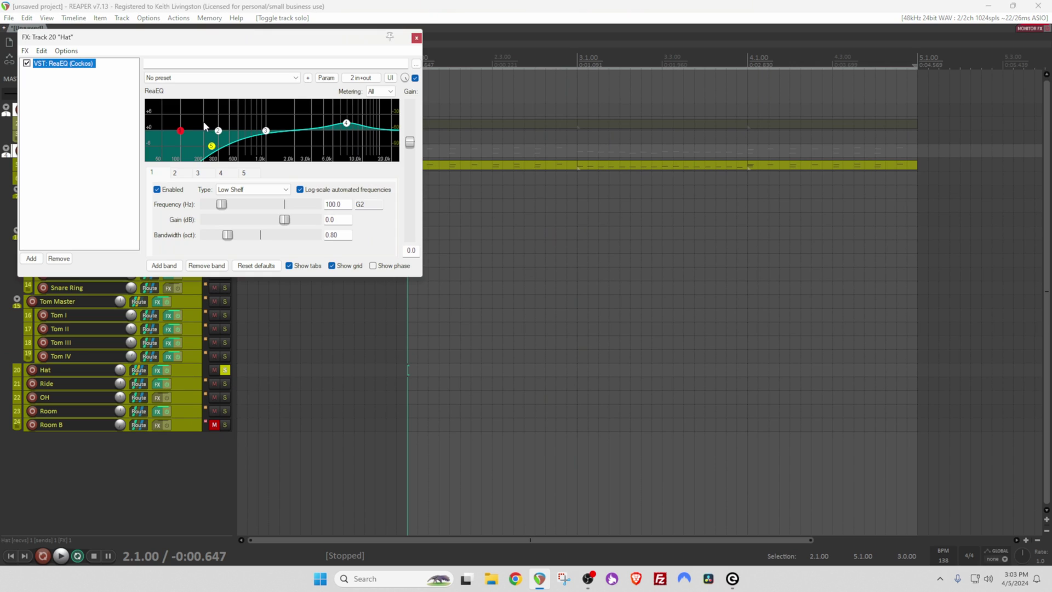
{"action": "left_click", "coordinate": [417, 38]}
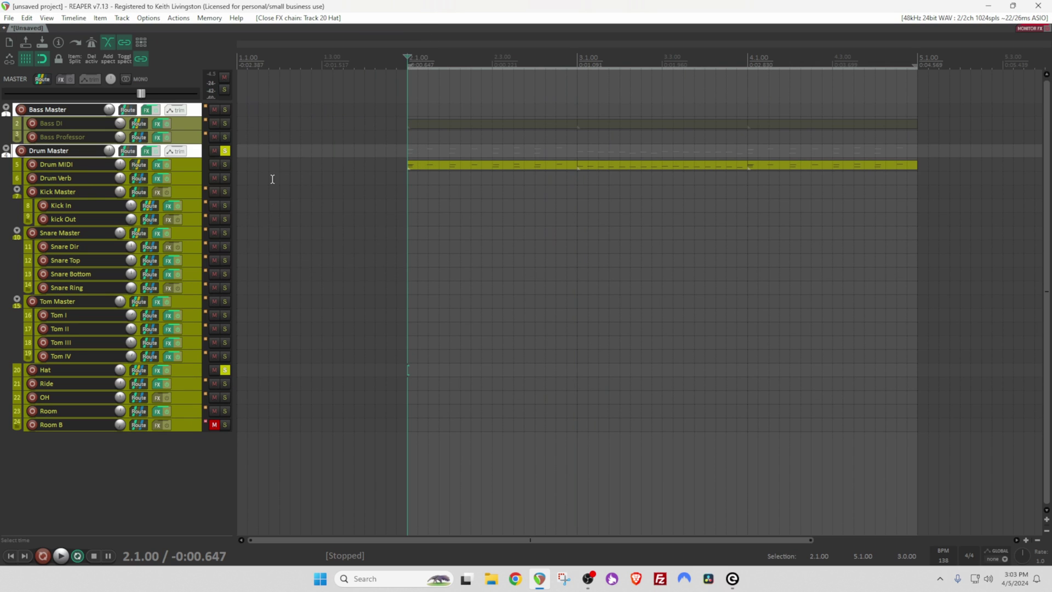
- Audition the Ride track, then the OH track soloed during playback
{"action": "left_click", "coordinate": [225, 383]}
{"action": "left_click", "coordinate": [225, 384]}
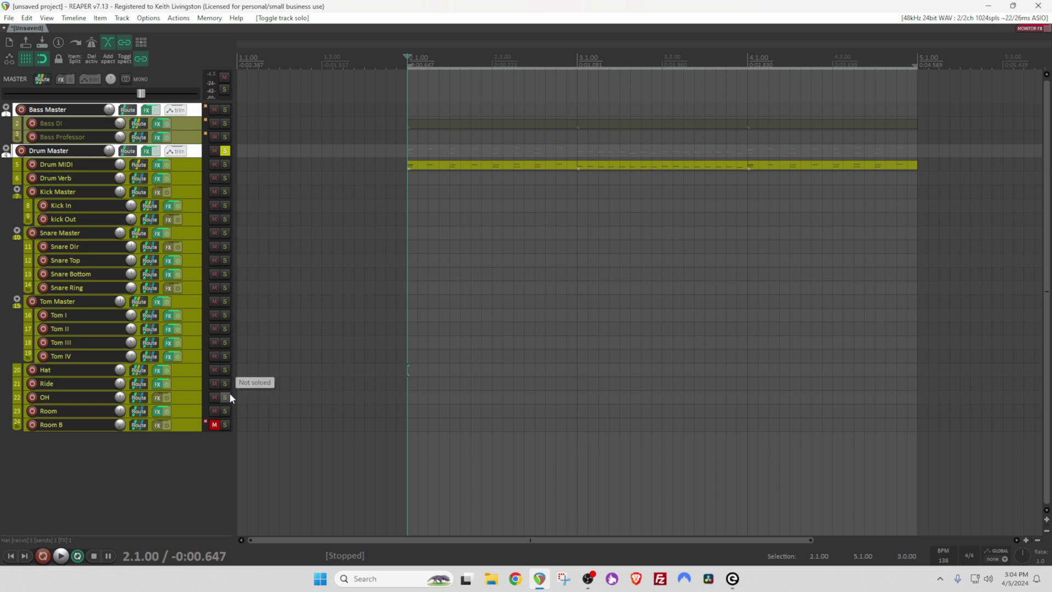
{"action": "left_click", "coordinate": [226, 397]}
{"action": "key", "text": "space"}
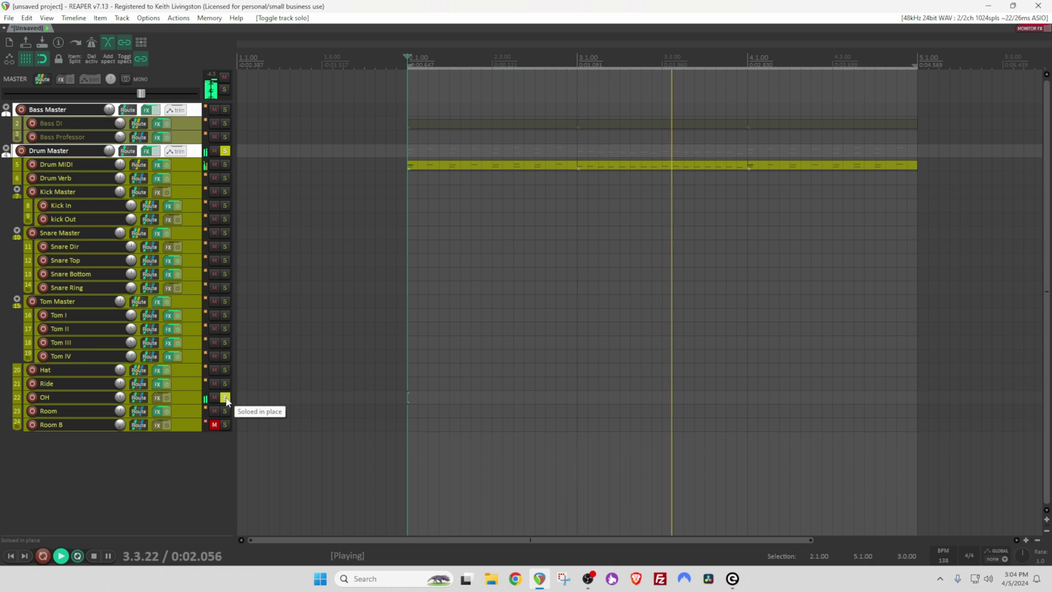
{"action": "key", "text": "space"}
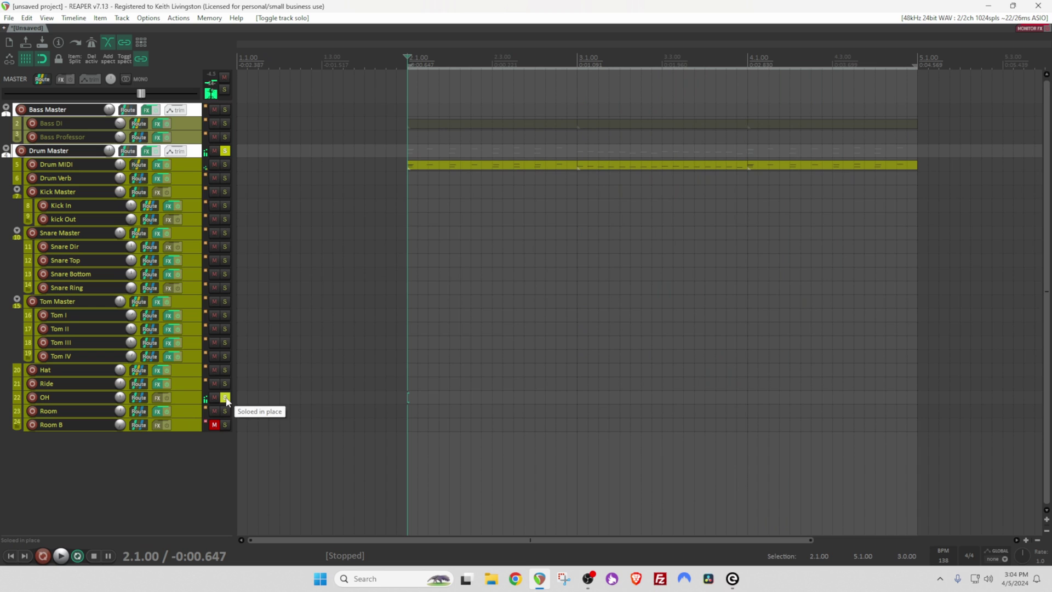
{"action": "left_click", "coordinate": [225, 397]}
- Solo Room and play it with its Tukan bus compressor bypassed, then re-enabled
{"action": "left_click", "coordinate": [225, 411]}
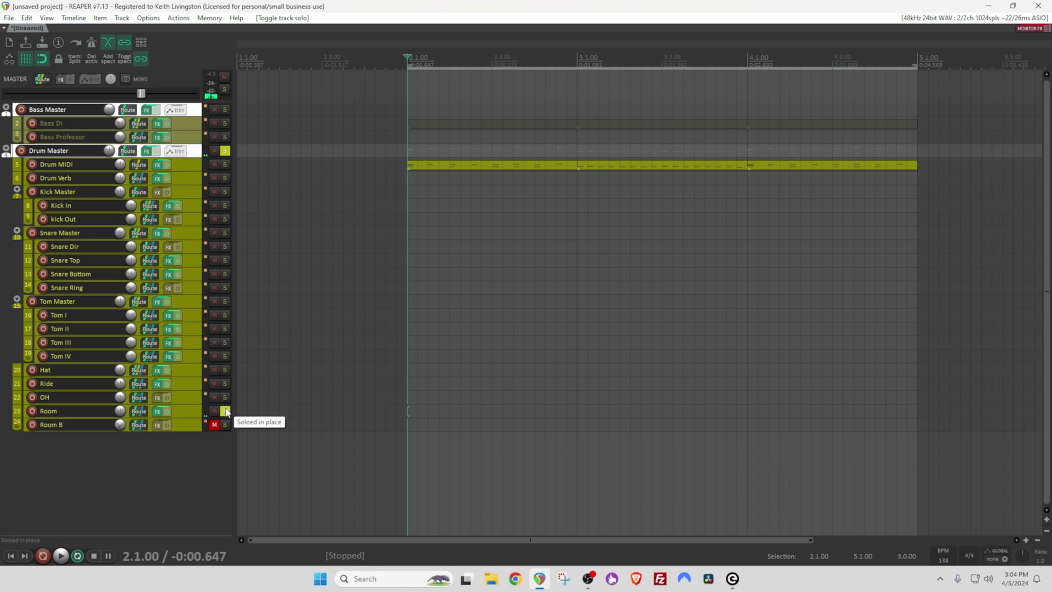
{"action": "left_click", "coordinate": [157, 411]}
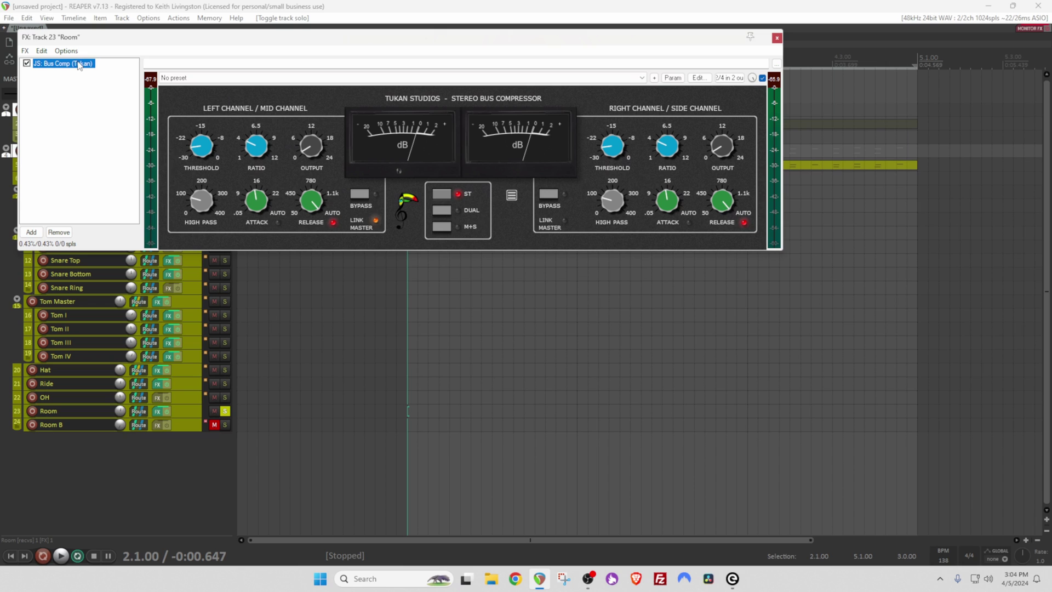
{"action": "key", "text": "space"}
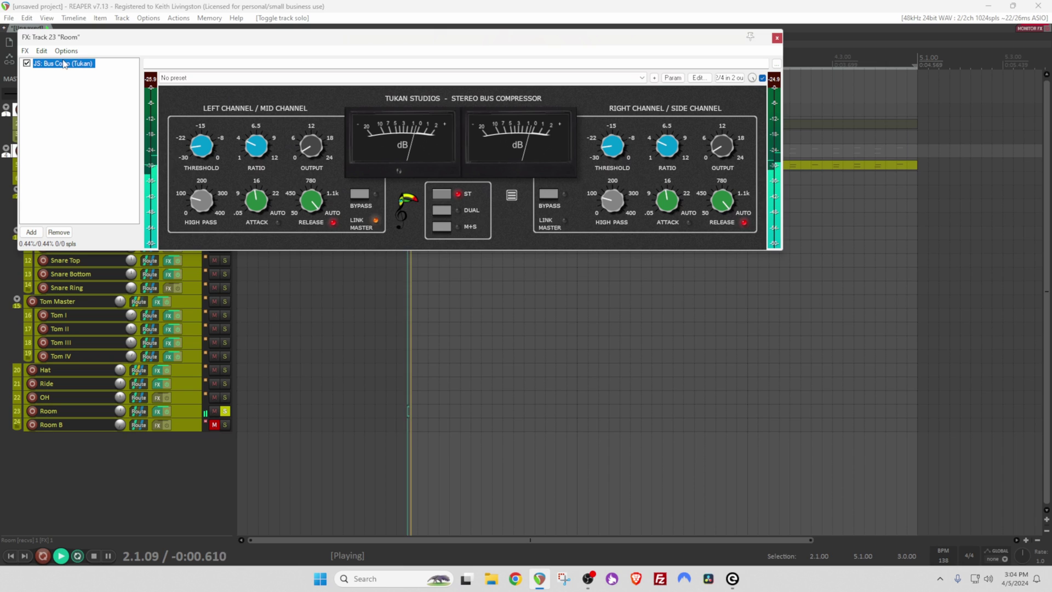
{"action": "left_click", "coordinate": [26, 63]}
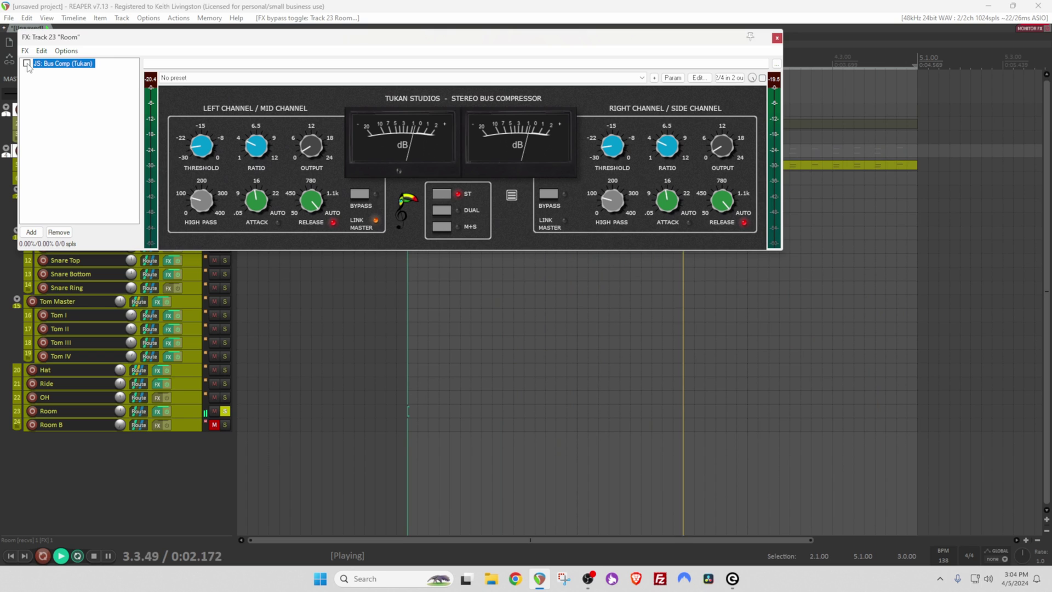
{"action": "left_click", "coordinate": [27, 64]}
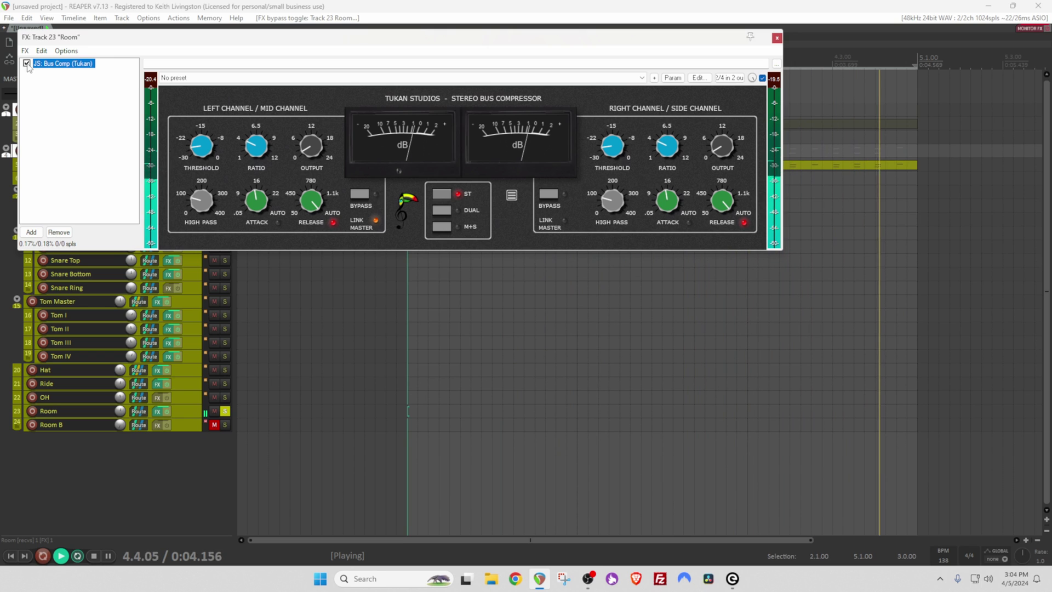
{"action": "key", "text": "space"}
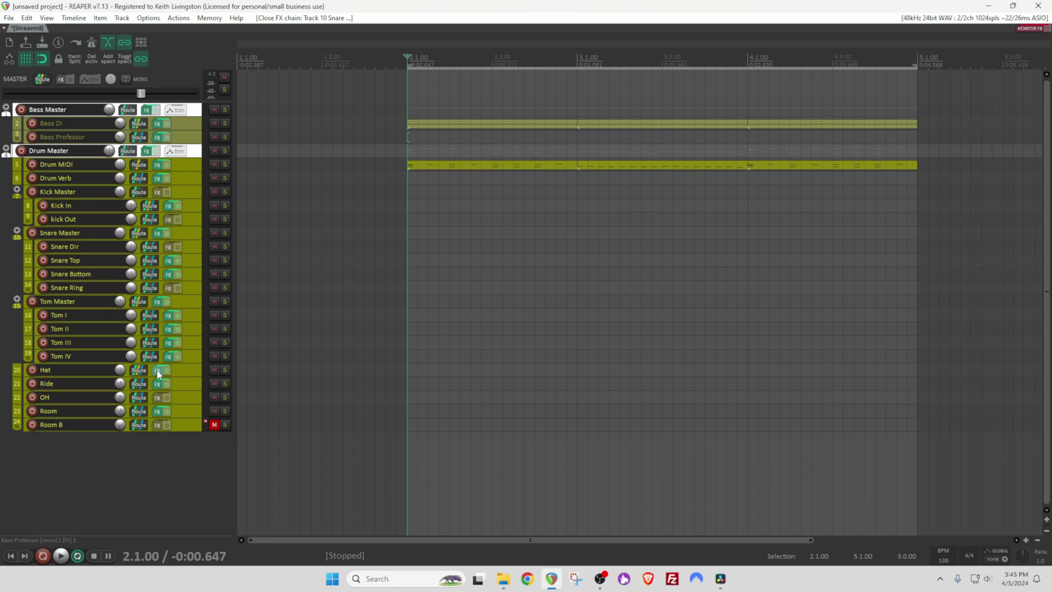
- During playback, raise the soloed Room track to about +4.9 dB, then push OH to about +8.2 dB
{"action": "mouse_move", "coordinate": [126, 412]}
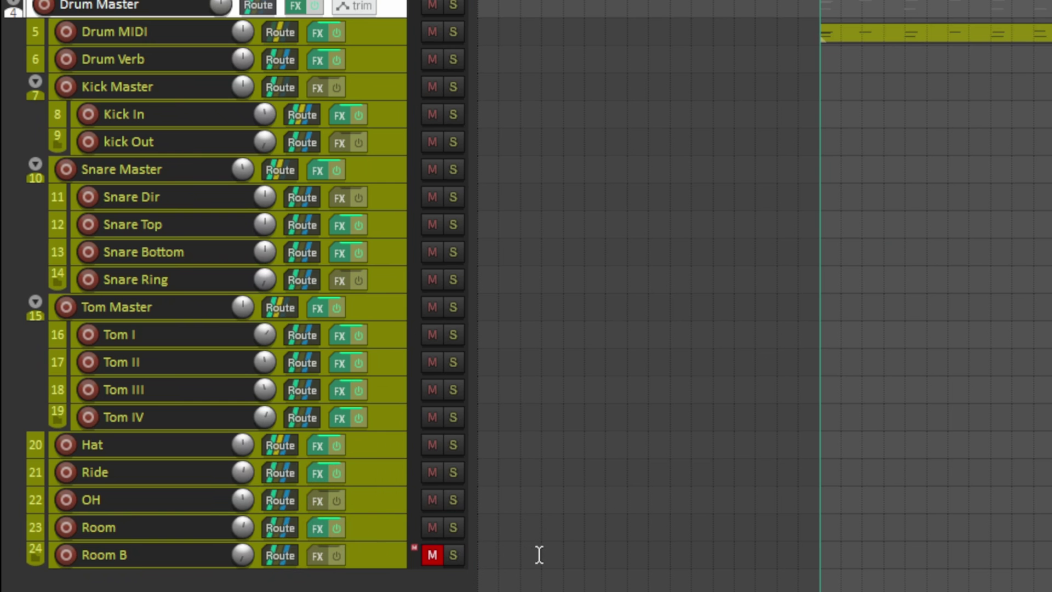
{"action": "key", "text": "space"}
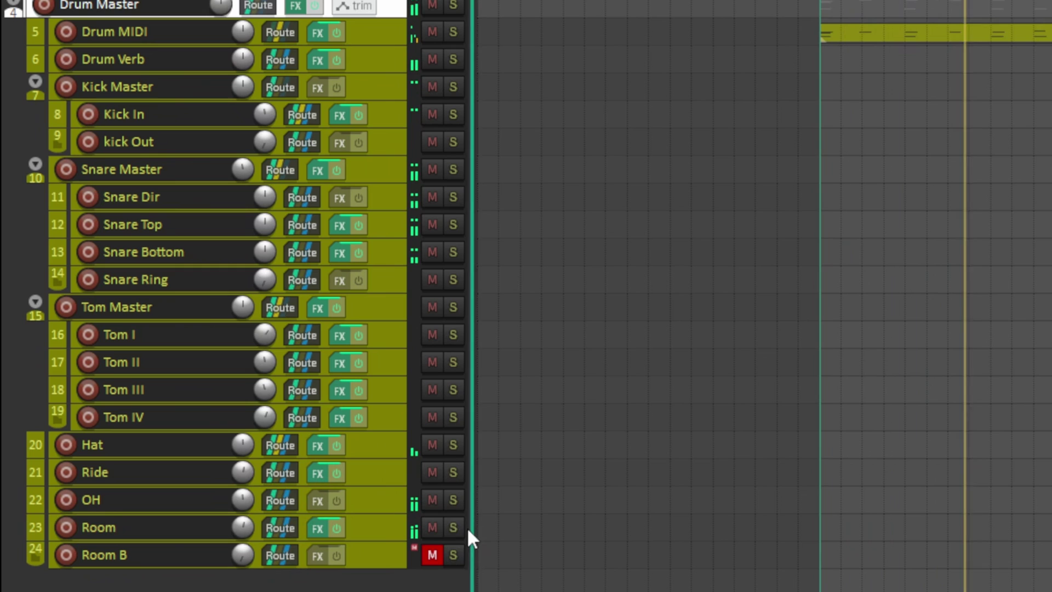
{"action": "left_click", "coordinate": [454, 526]}
{"action": "left_click_drag", "start_coordinate": [243, 534], "coordinate": [242, 520]}
{"action": "left_click", "coordinate": [458, 525]}
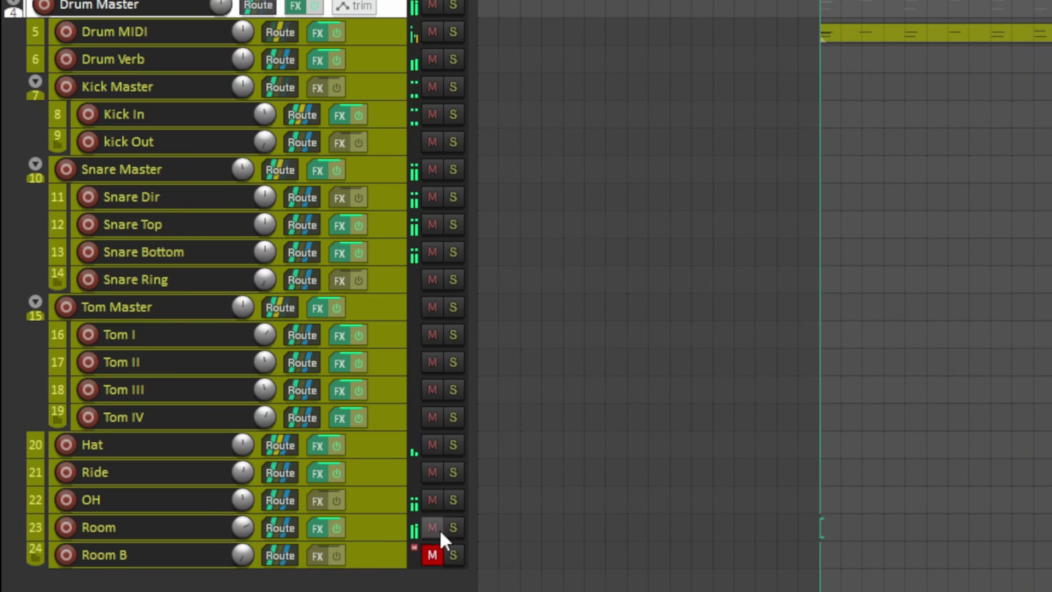
{"action": "left_click_drag", "start_coordinate": [245, 518], "coordinate": [242, 552]}
{"action": "mouse_move", "coordinate": [242, 498]}
{"action": "left_mouse_down"}
{"action": "mouse_move", "coordinate": [241, 525]}
{"action": "mouse_move", "coordinate": [242, 510]}
{"action": "left_mouse_up"}
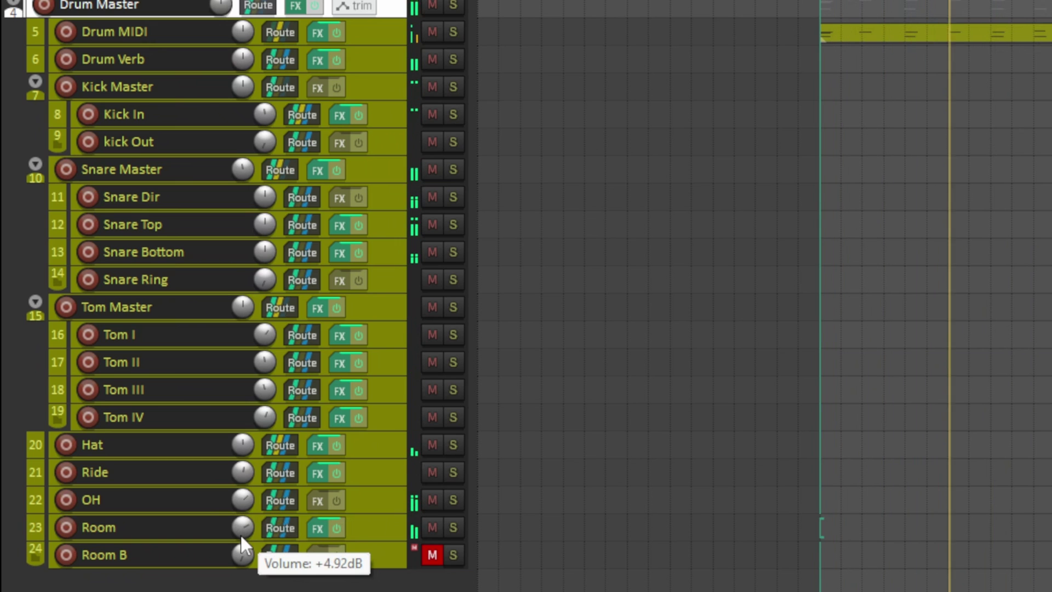
{"action": "key", "text": "space"}
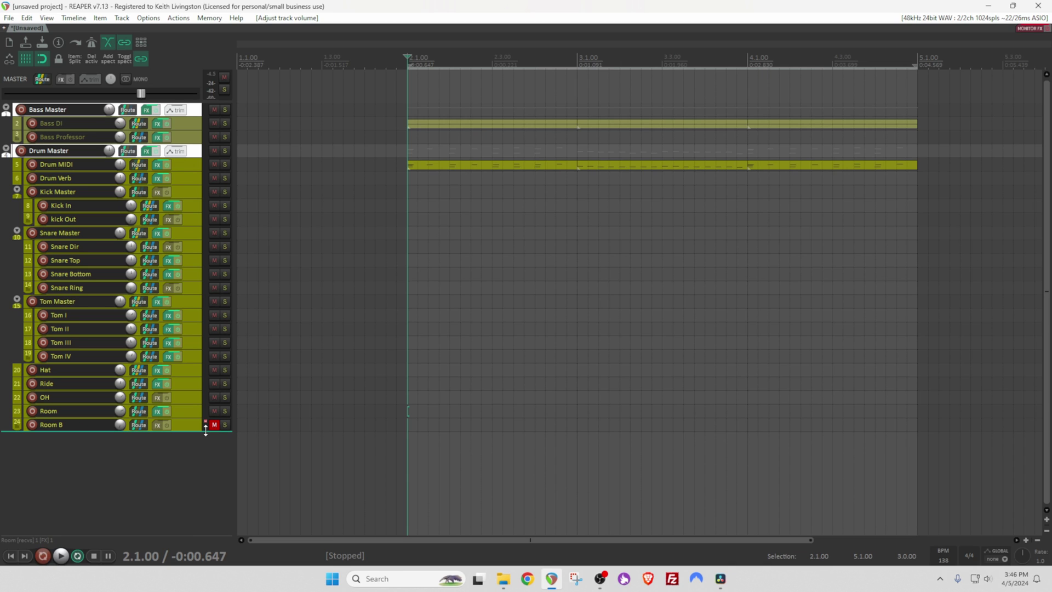
- In Drum MIDI's SSD5, try the Free Edition and Dry'n Tight kits, settle on Deluxe 2 Free Hugo, then show Grooves
{"action": "left_click", "coordinate": [159, 165]}
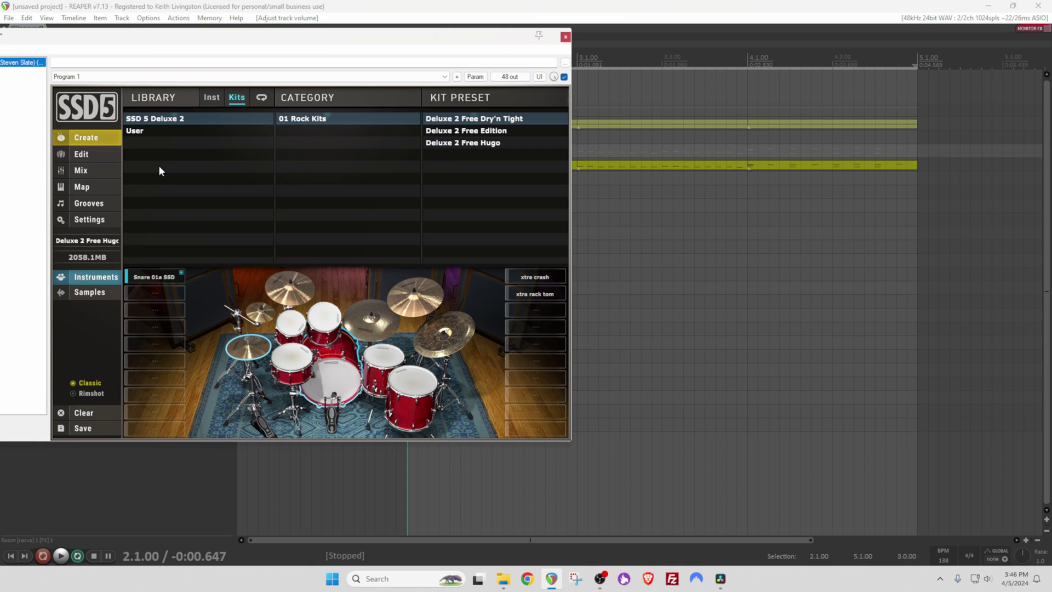
{"action": "left_click", "coordinate": [449, 132]}
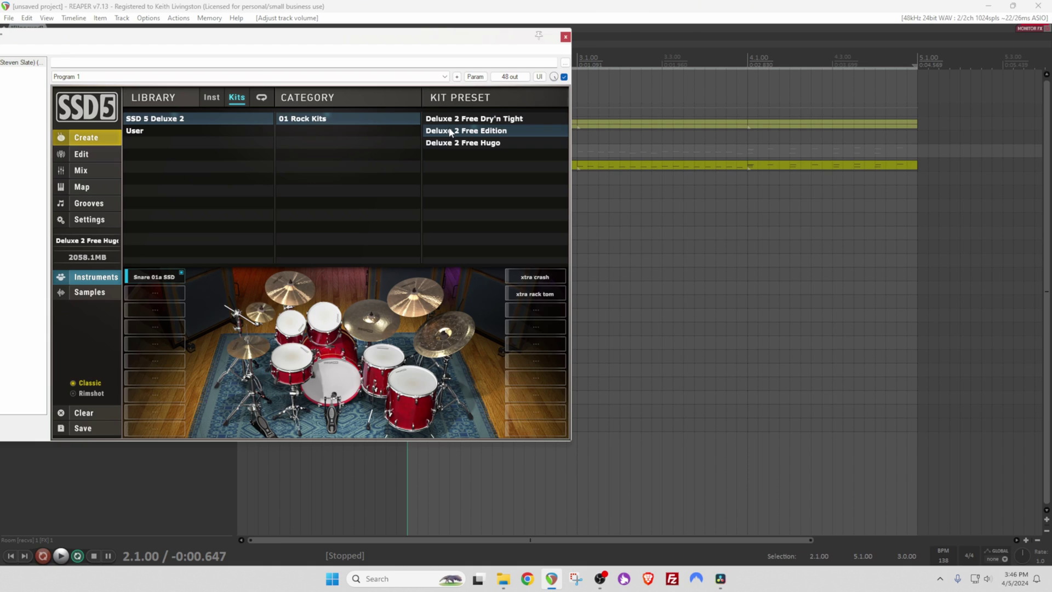
{"action": "left_click", "coordinate": [458, 120]}
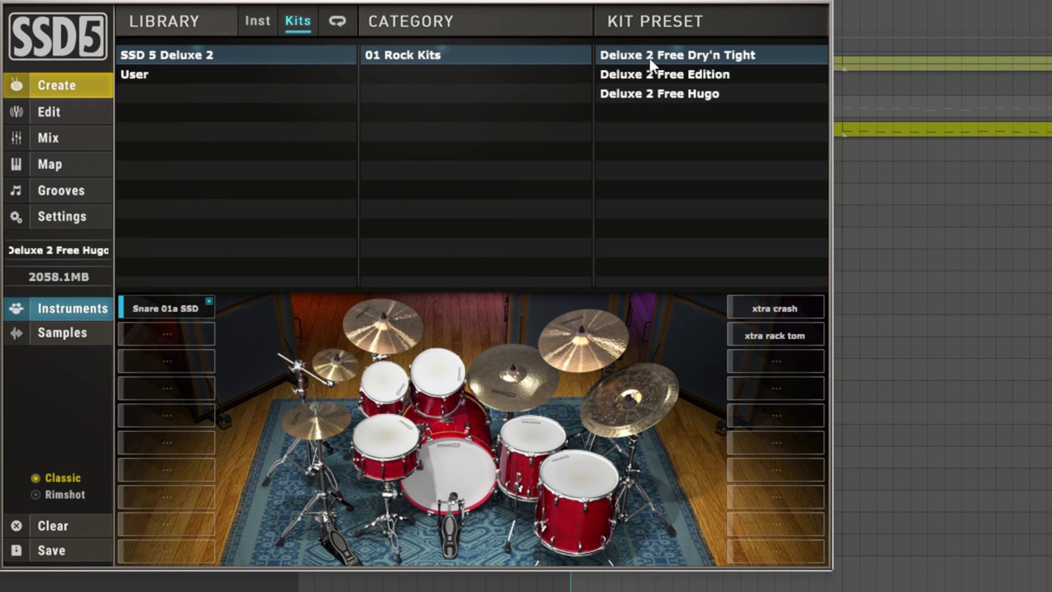
{"action": "left_click", "coordinate": [666, 94]}
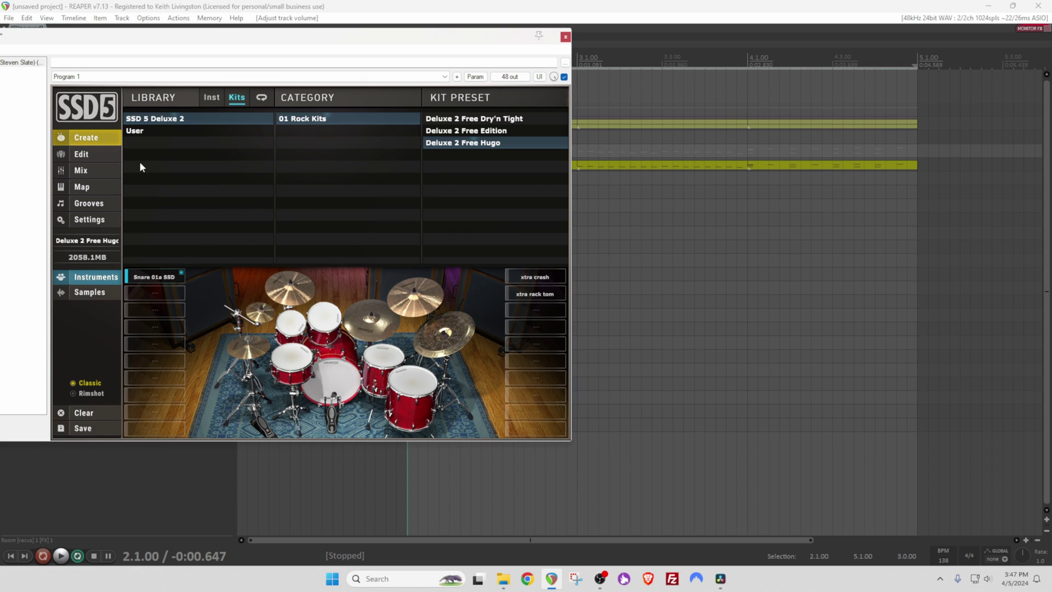
{"action": "left_click", "coordinate": [94, 204]}
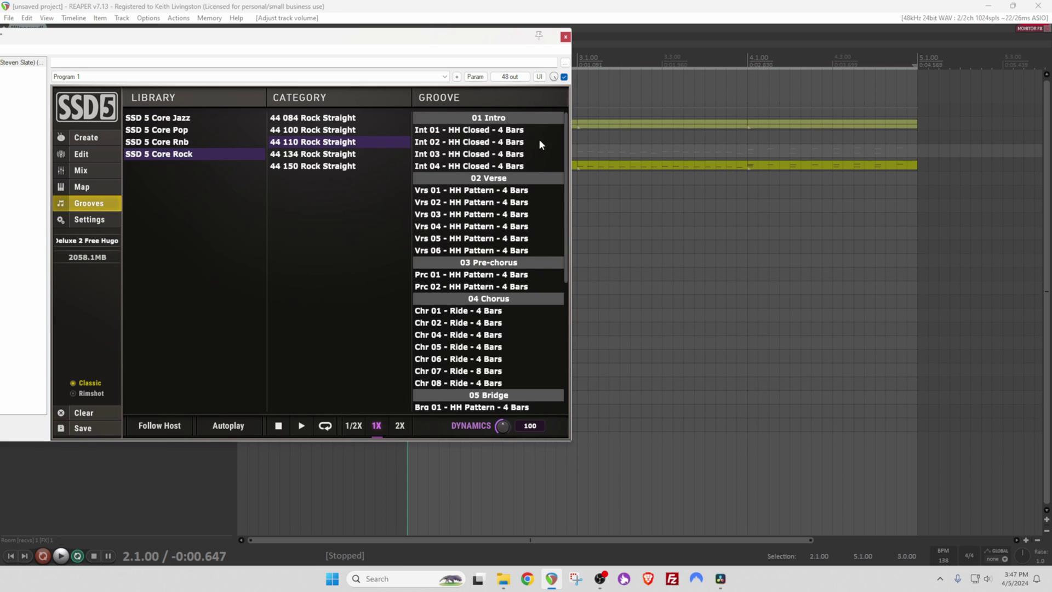
- Drag the Rock groove Vrs 03 - HH Pattern - 4 Bars to bar 5 and play it back
{"action": "left_click", "coordinate": [465, 215]}
{"action": "left_click_drag", "start_coordinate": [464, 215], "coordinate": [921, 167]}
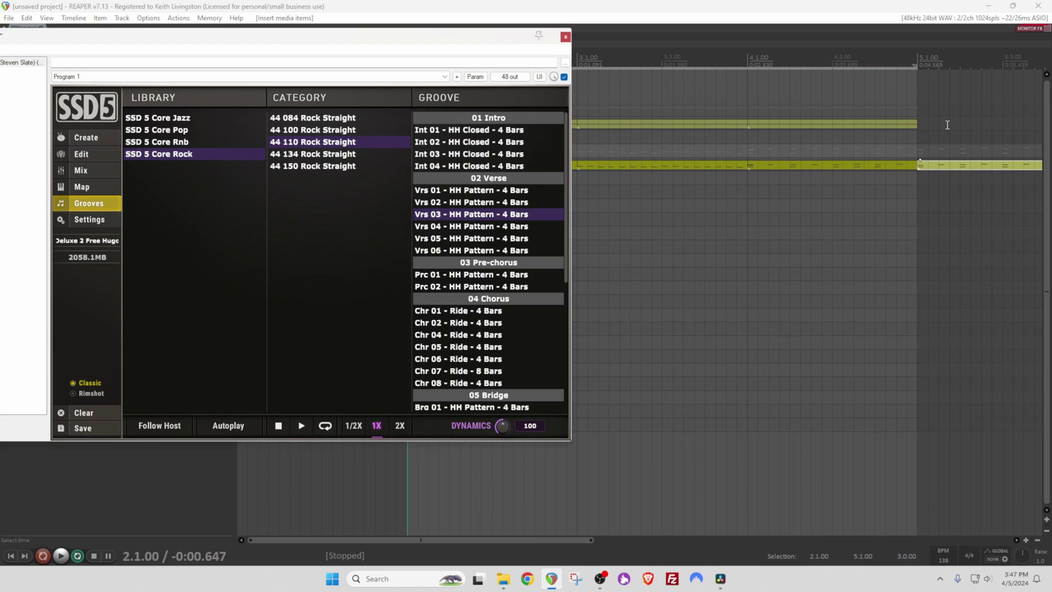
{"action": "key", "text": "space"}
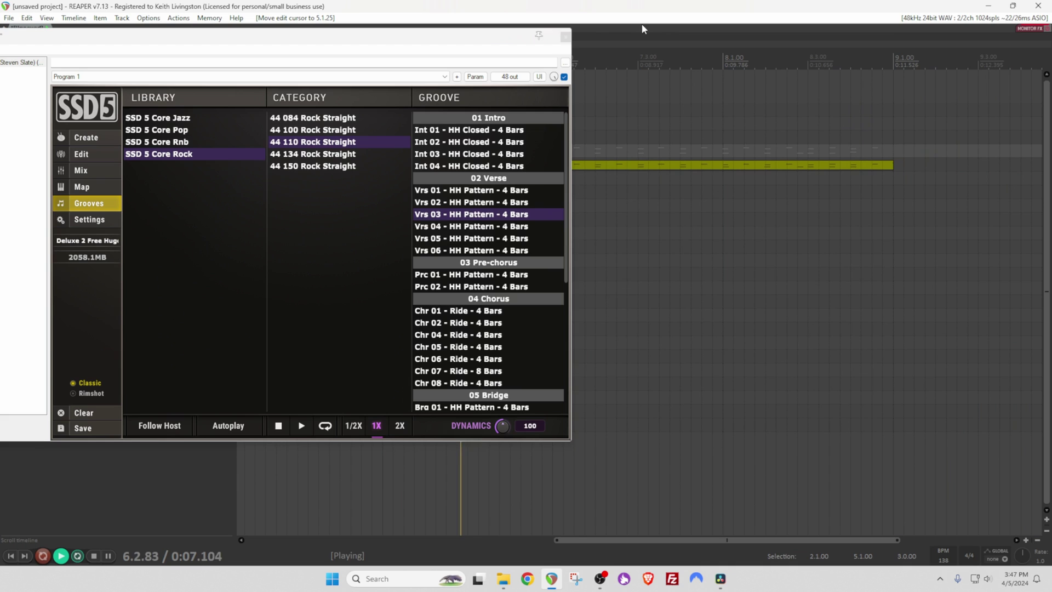
{"action": "key", "text": "space"}
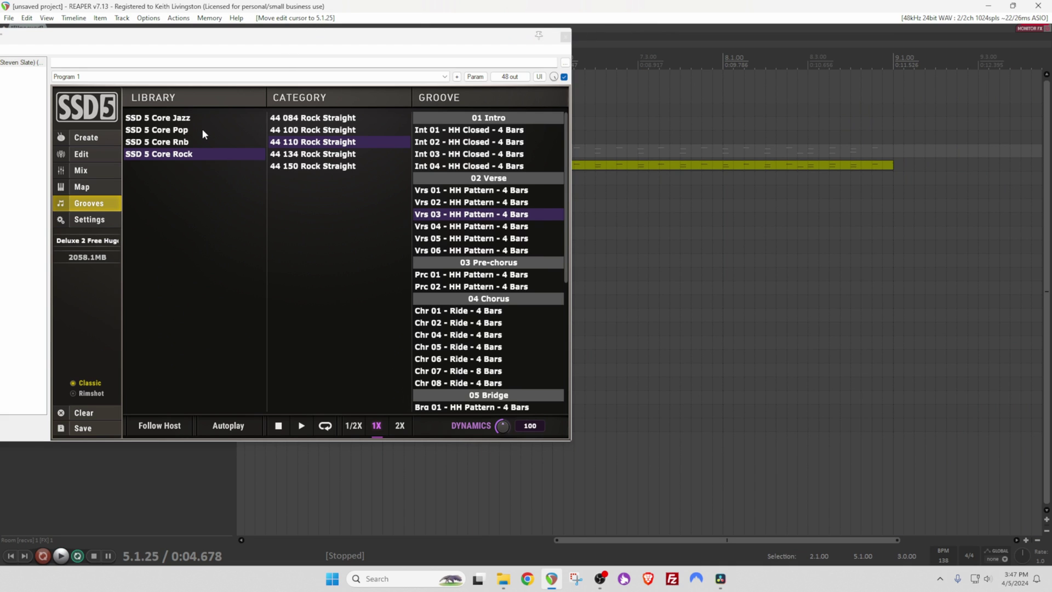
- From the SSD 5 Core Jazz library, place Vrs 02 - Ride - 8 Bars at bar 9 and play from there
{"action": "left_click", "coordinate": [189, 118]}
{"action": "left_click_drag", "start_coordinate": [450, 183], "coordinate": [895, 164]}
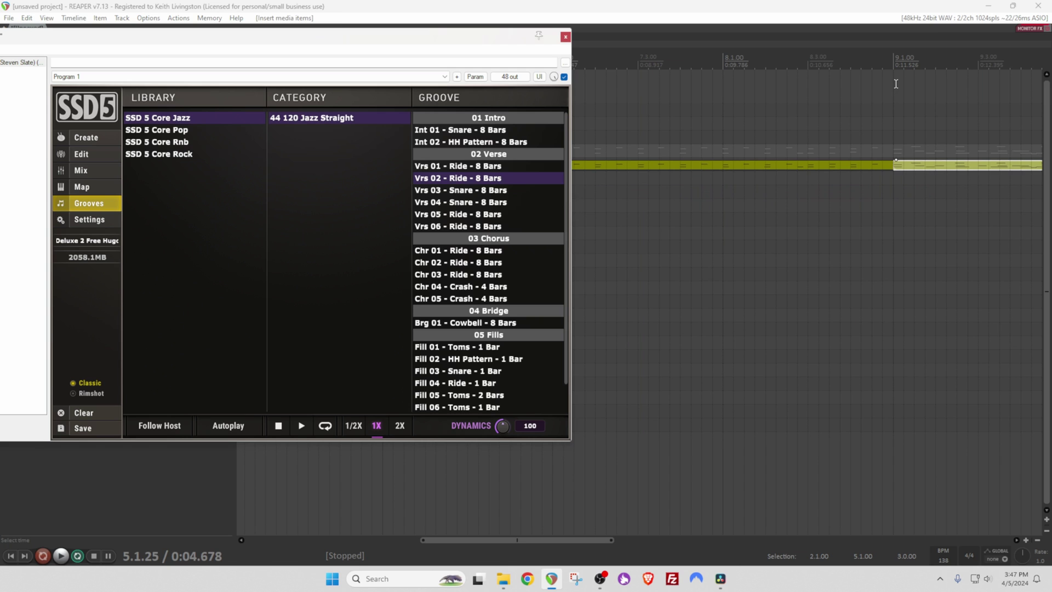
{"action": "left_click", "coordinate": [896, 83]}
{"action": "key", "text": "space"}
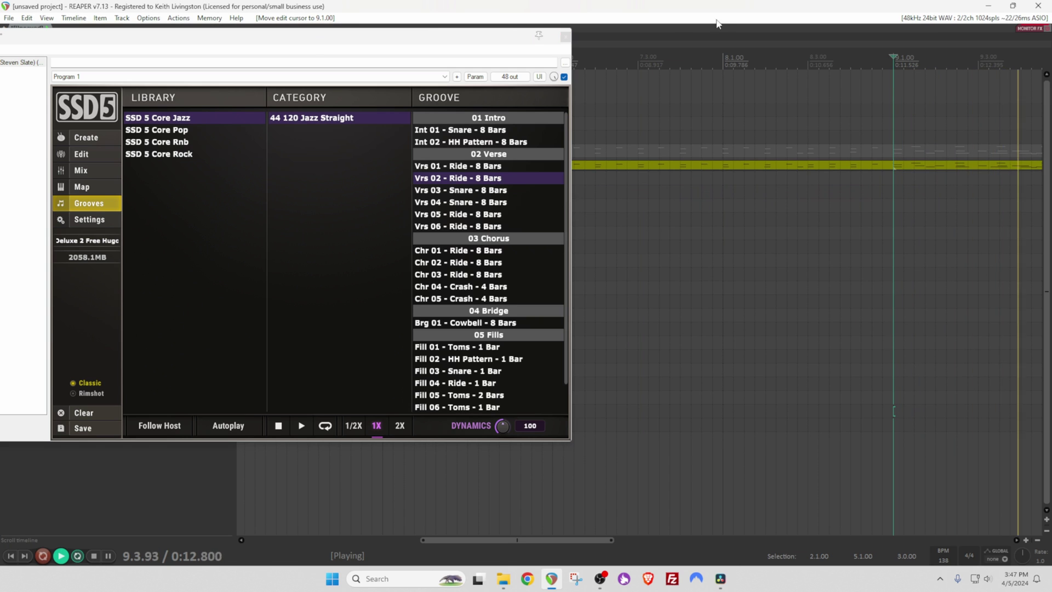
- Close SSD5 and play the full mix through once more before stopping
{"action": "left_click", "coordinate": [566, 38]}
{"action": "key", "text": "space"}
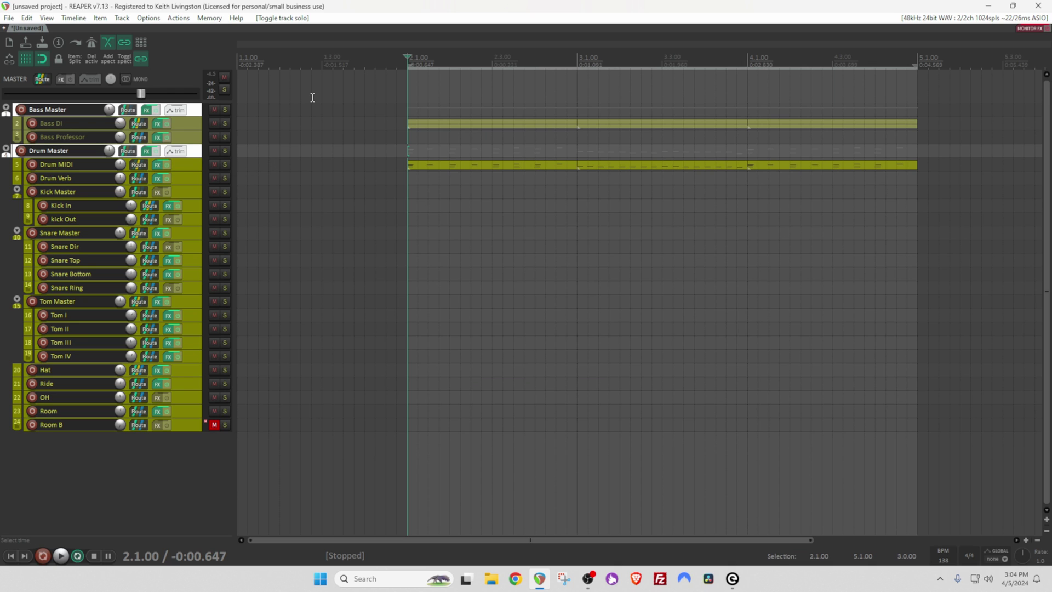
{"action": "key", "text": "space"}
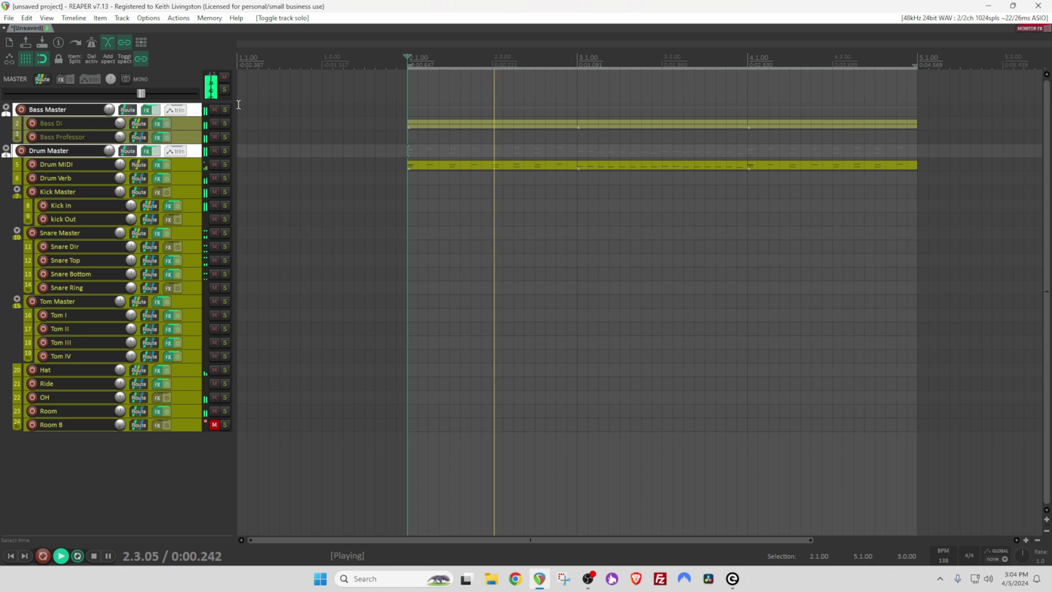
{"action": "mouse_move", "coordinate": [109, 150]}
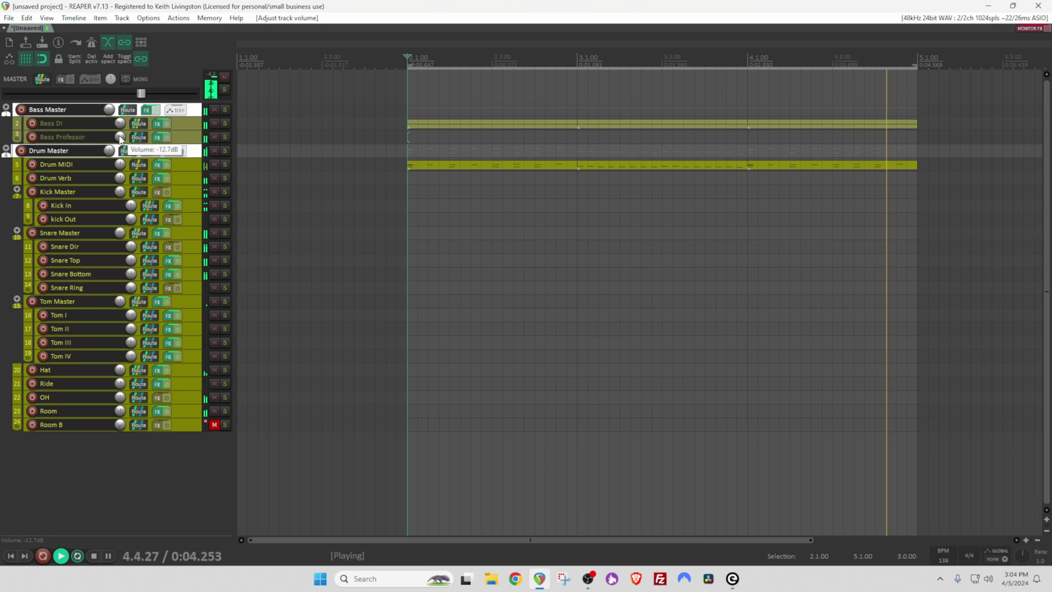
{"action": "key", "text": "space"}
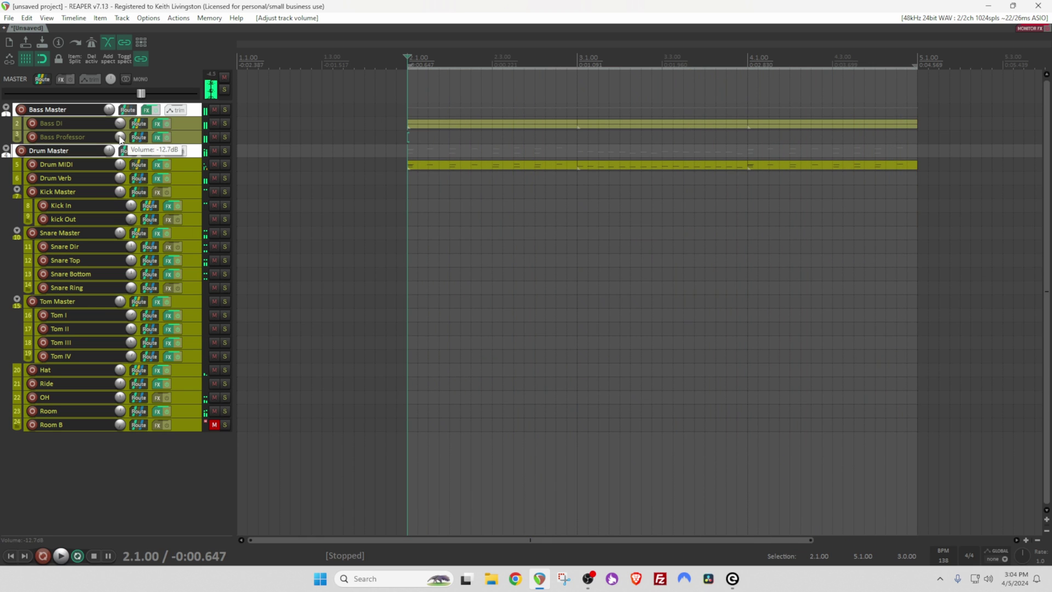